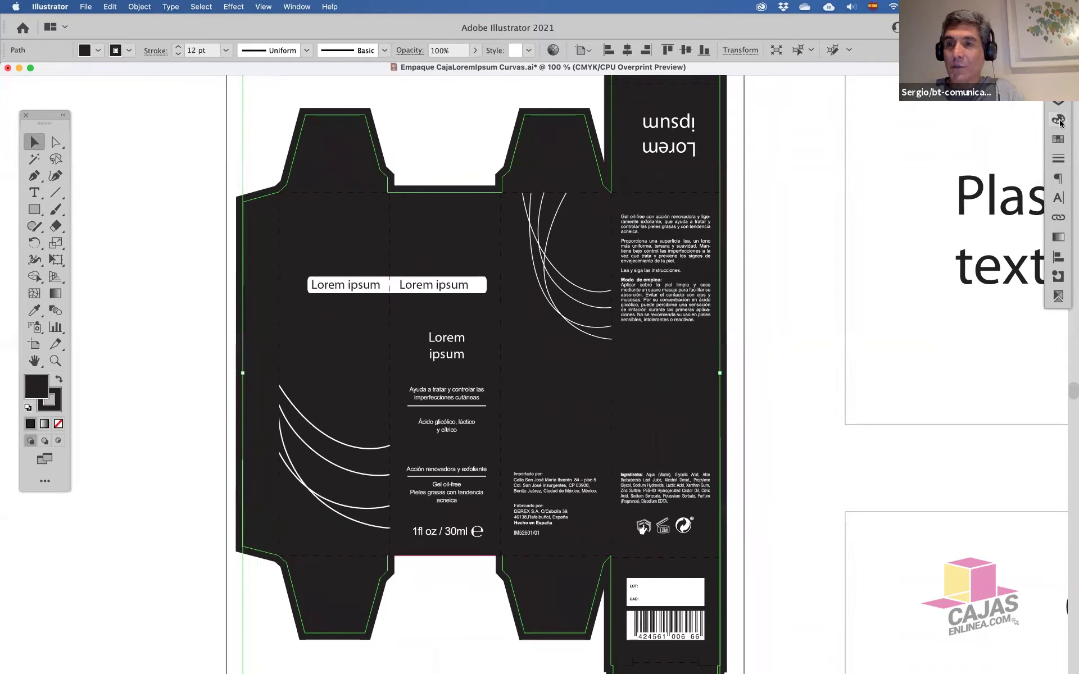
# Set the box background's fill to C 60, M 30, Y 30, leaving K at 100
pyautogui.click(1058, 120)
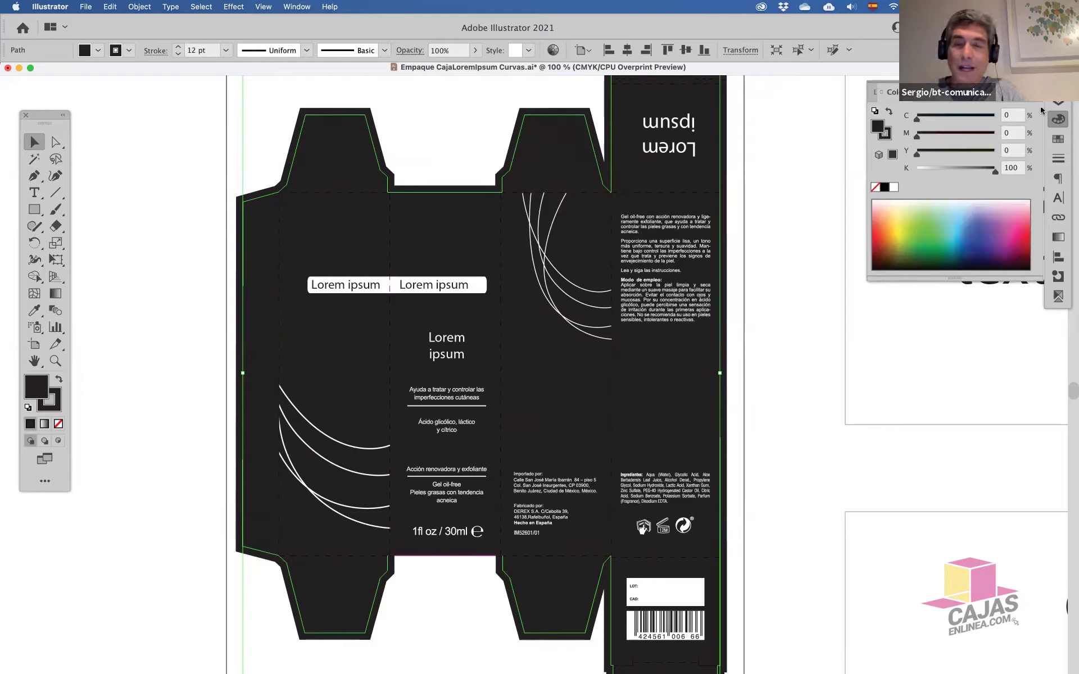
pyautogui.click(1015, 114)
pyautogui.write('60')
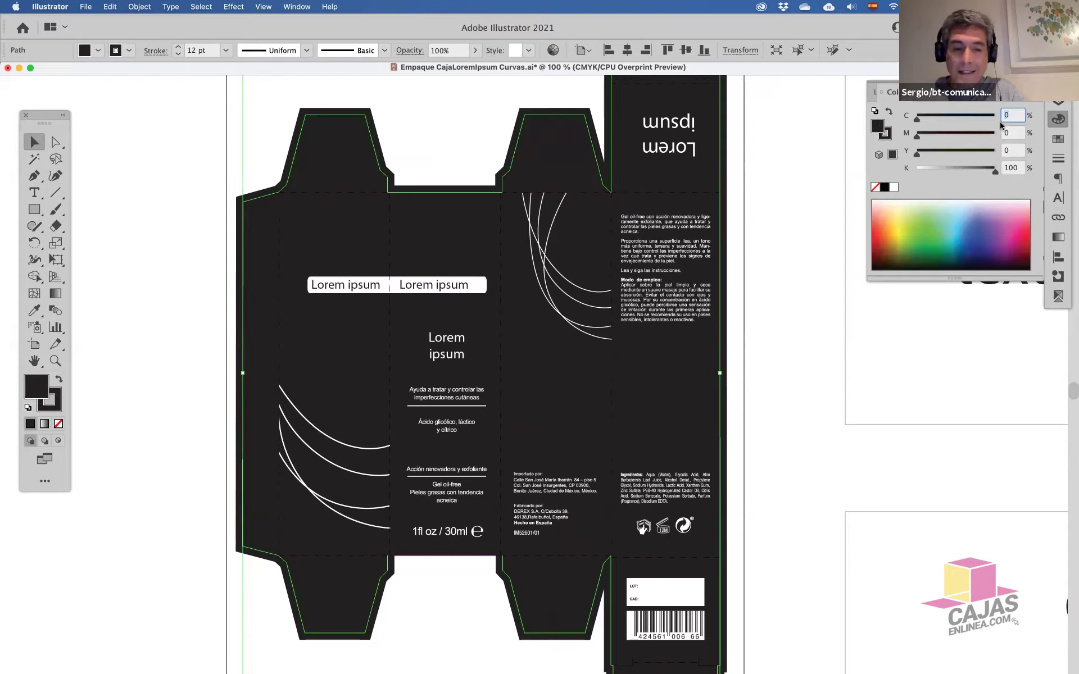
pyautogui.press('Tab')
pyautogui.write('30')
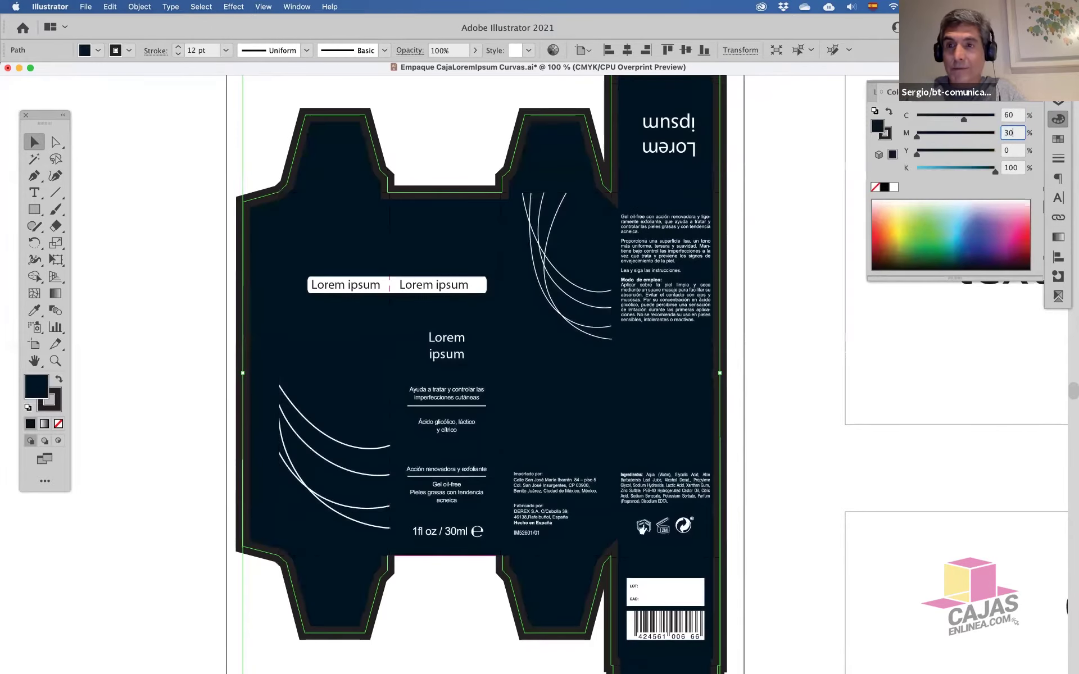
pyautogui.press('Tab')
pyautogui.write('30')
pyautogui.press('Tab')
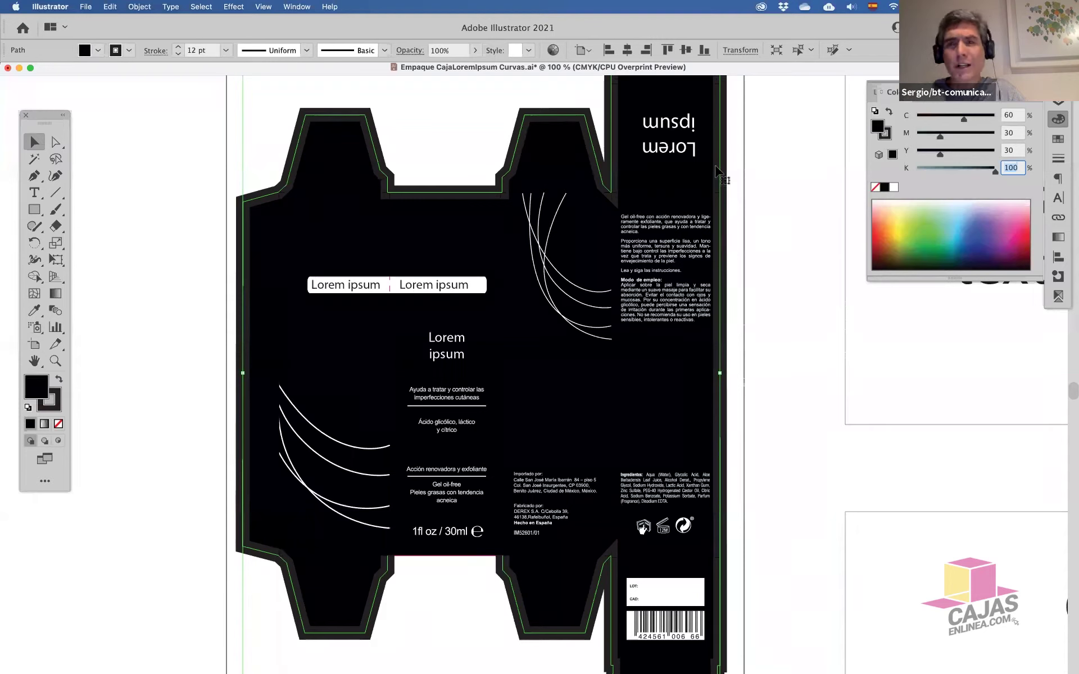
# Set the box background's stroke to C 60, M 30, Y 30 with K at 100, and deselect the artwork
pyautogui.click(886, 137)
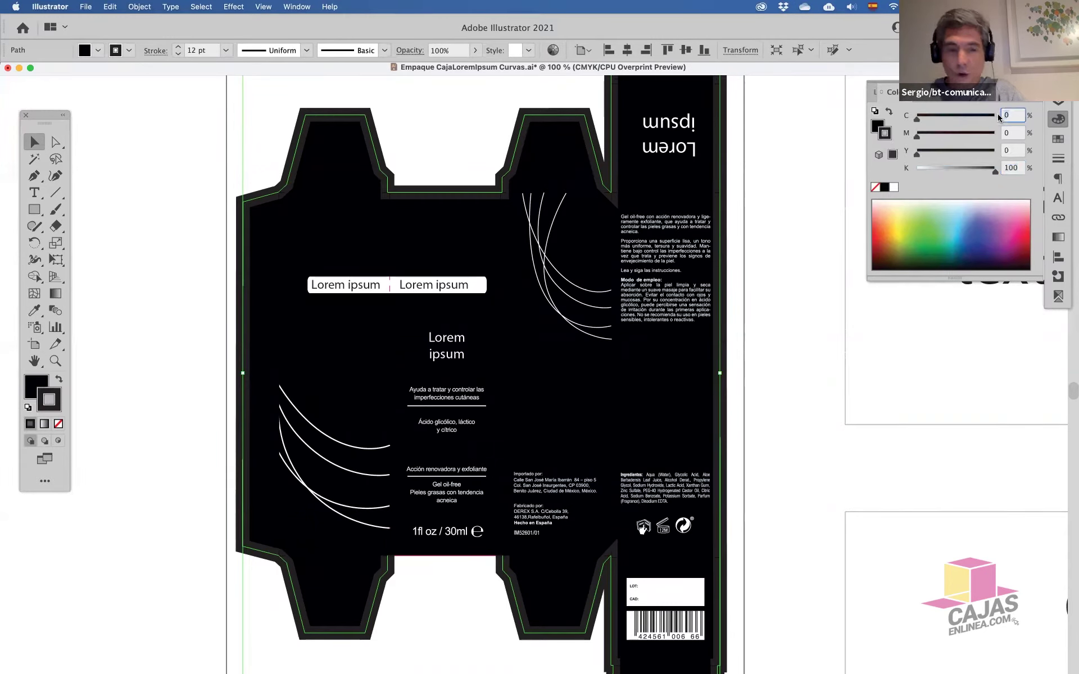
pyautogui.write('60')
pyautogui.press('Tab')
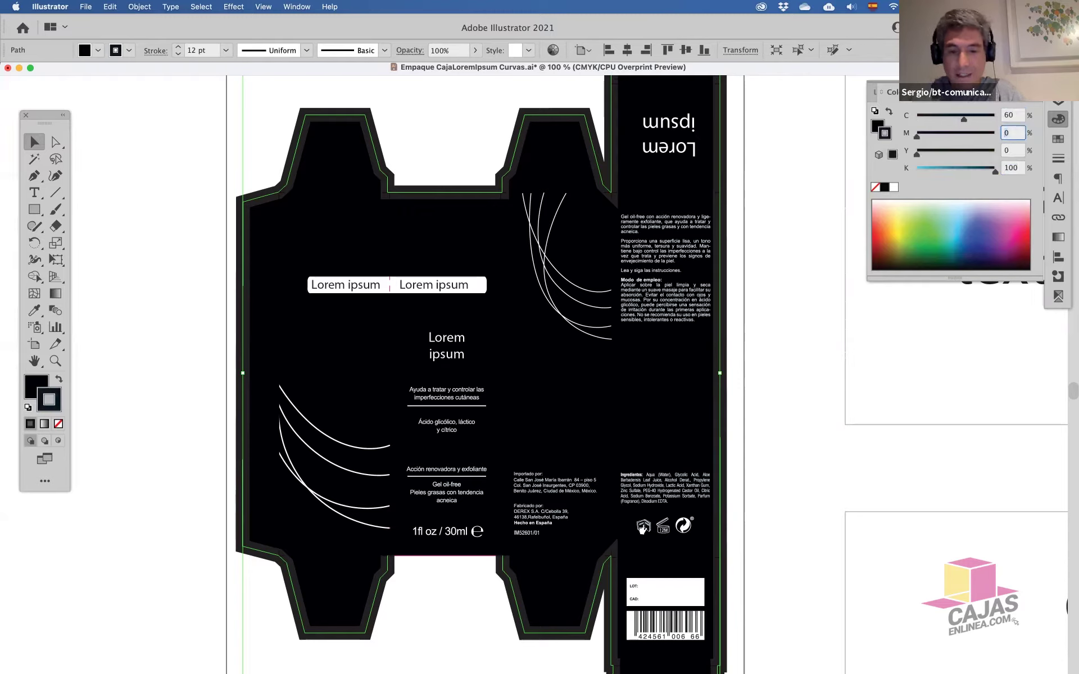
pyautogui.write('30')
pyautogui.press('Tab')
pyautogui.write('30')
pyautogui.press('Tab')
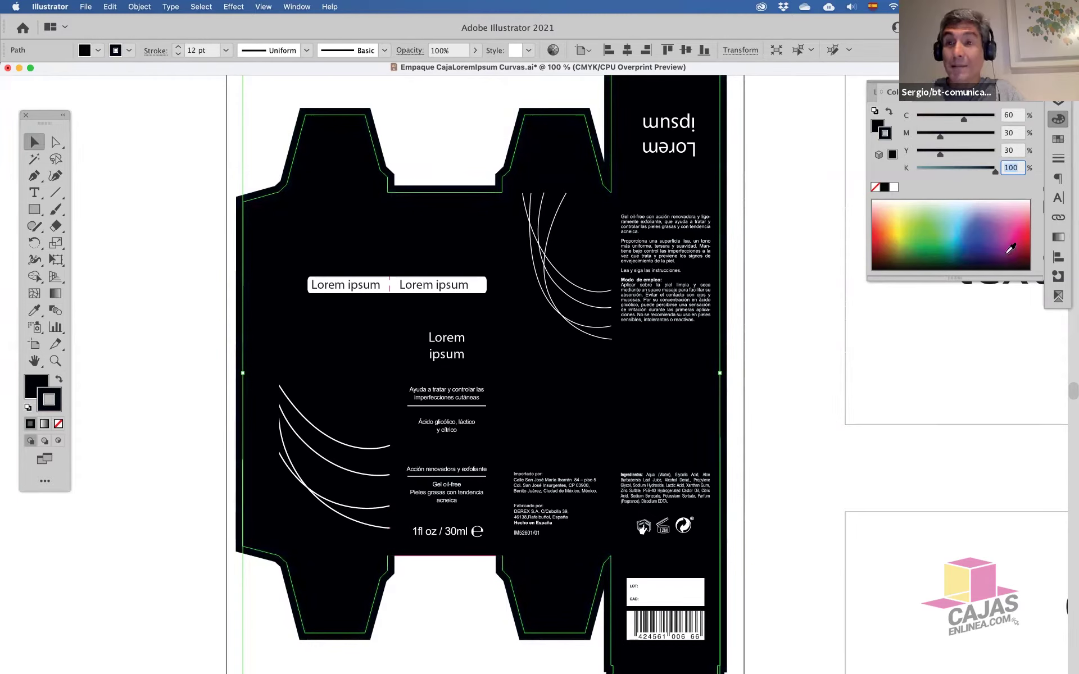
pyautogui.click(37, 149)
pyautogui.click(96, 205)
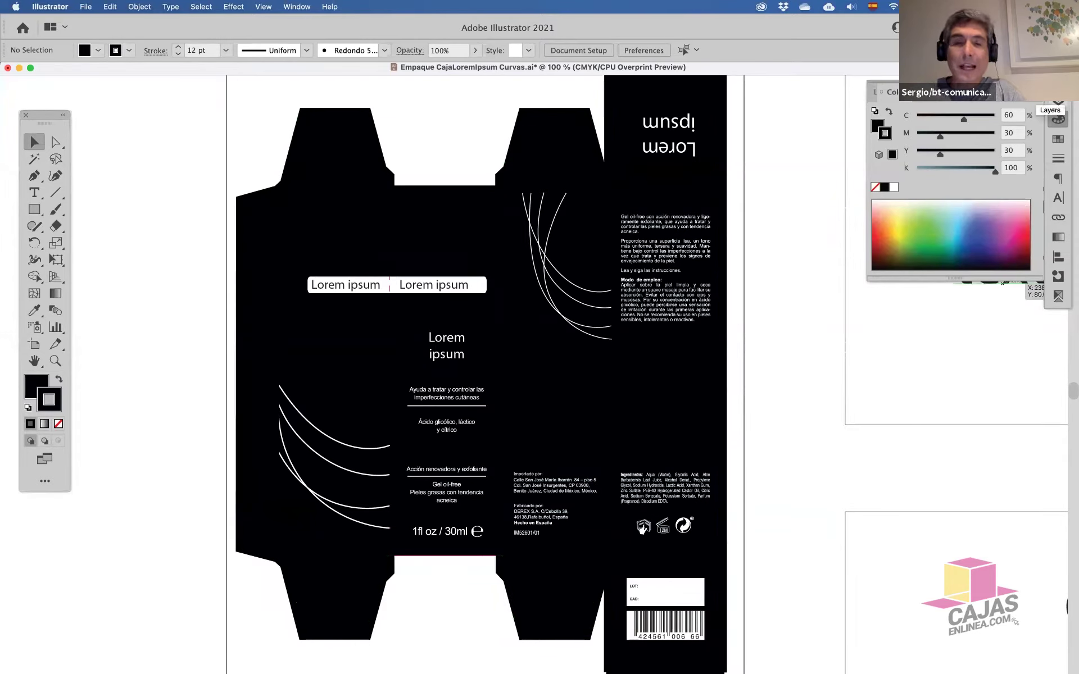
# Duplicate the "diseño" layer and name the copy "diseño Negro Overprint"
pyautogui.click(1058, 119)
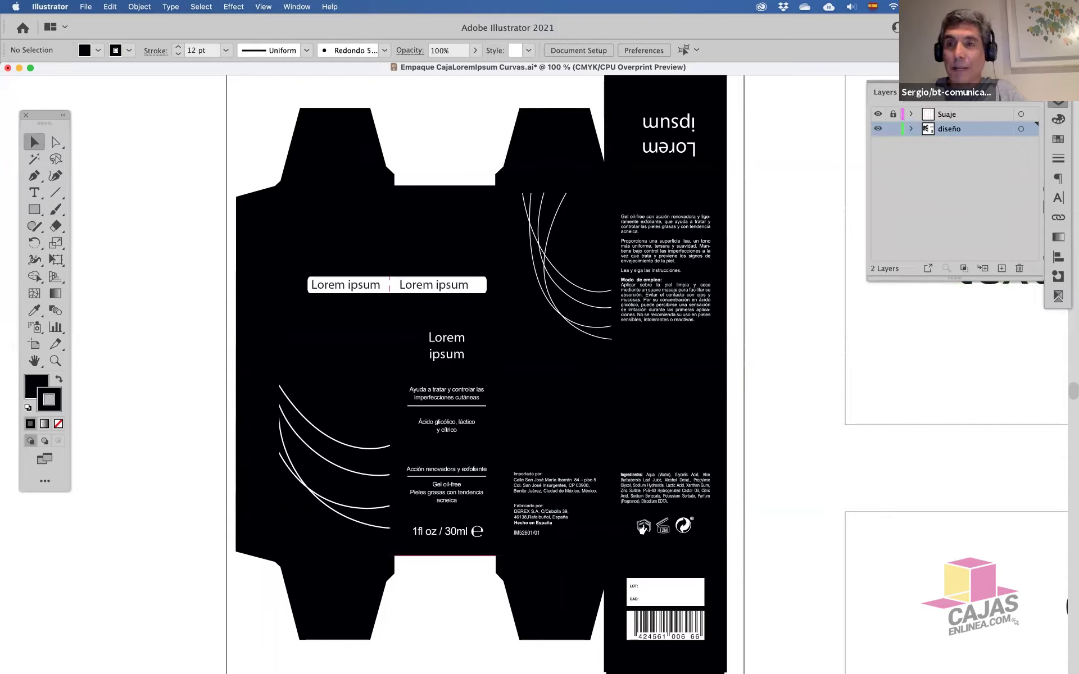
pyautogui.click(1032, 92)
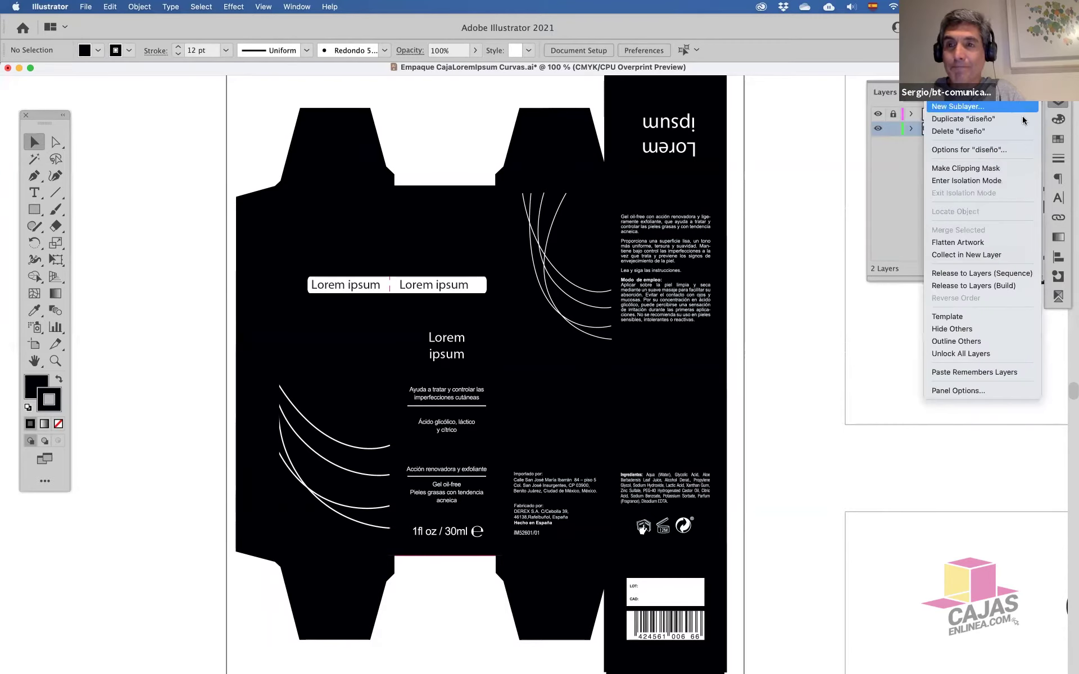
pyautogui.click(962, 119)
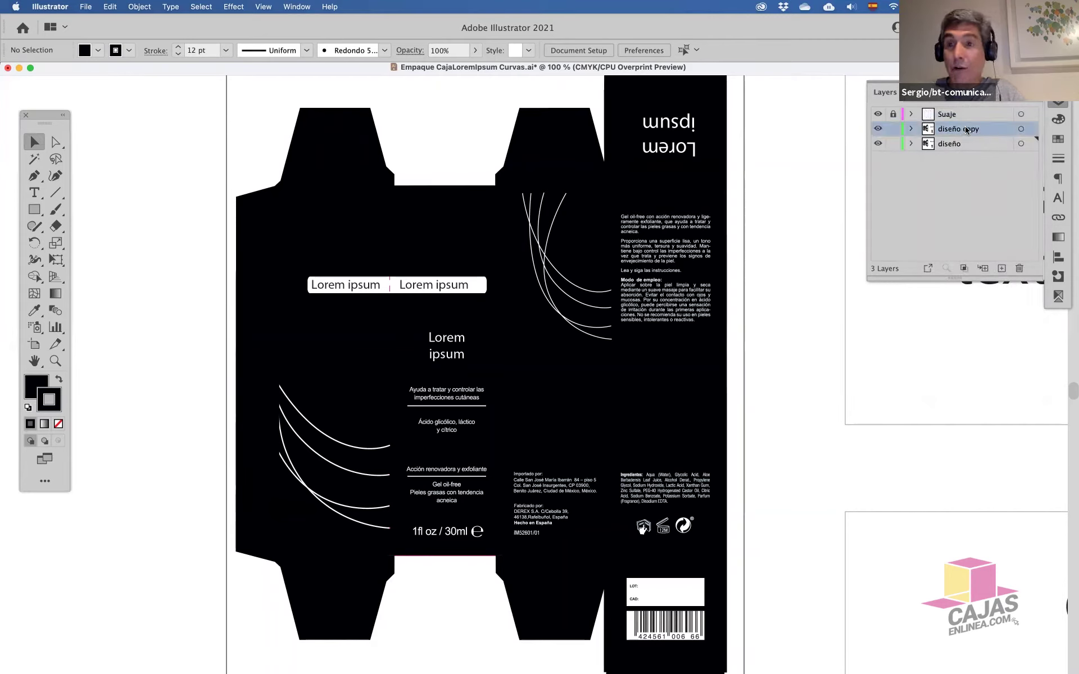
pyautogui.write('Neg')
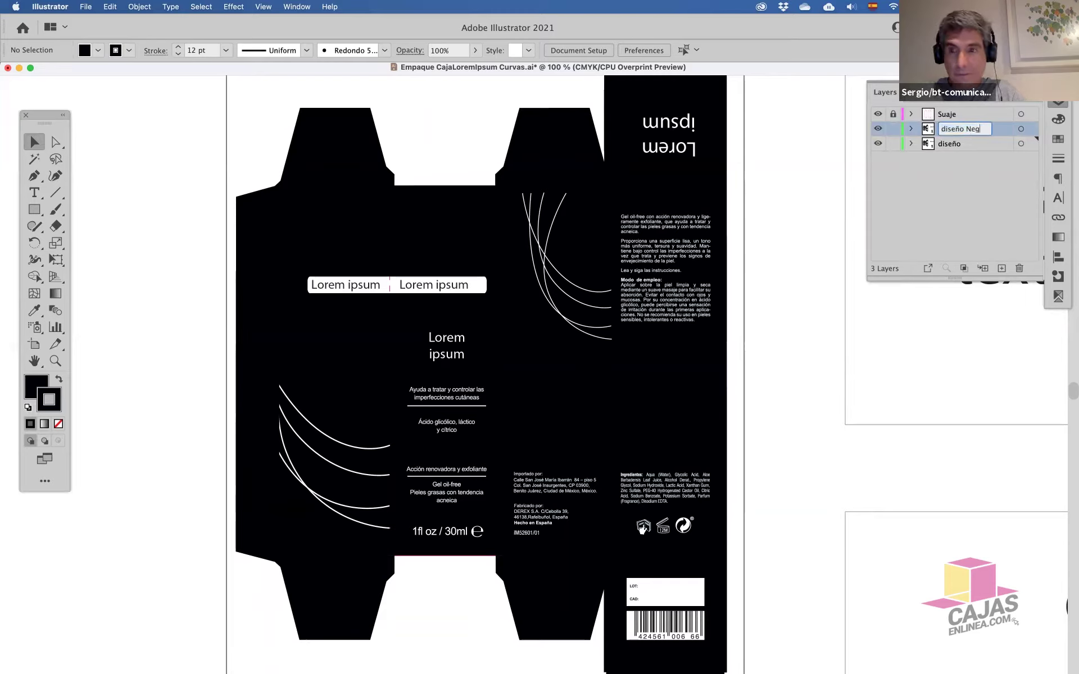
pyautogui.write('ro Overprint')
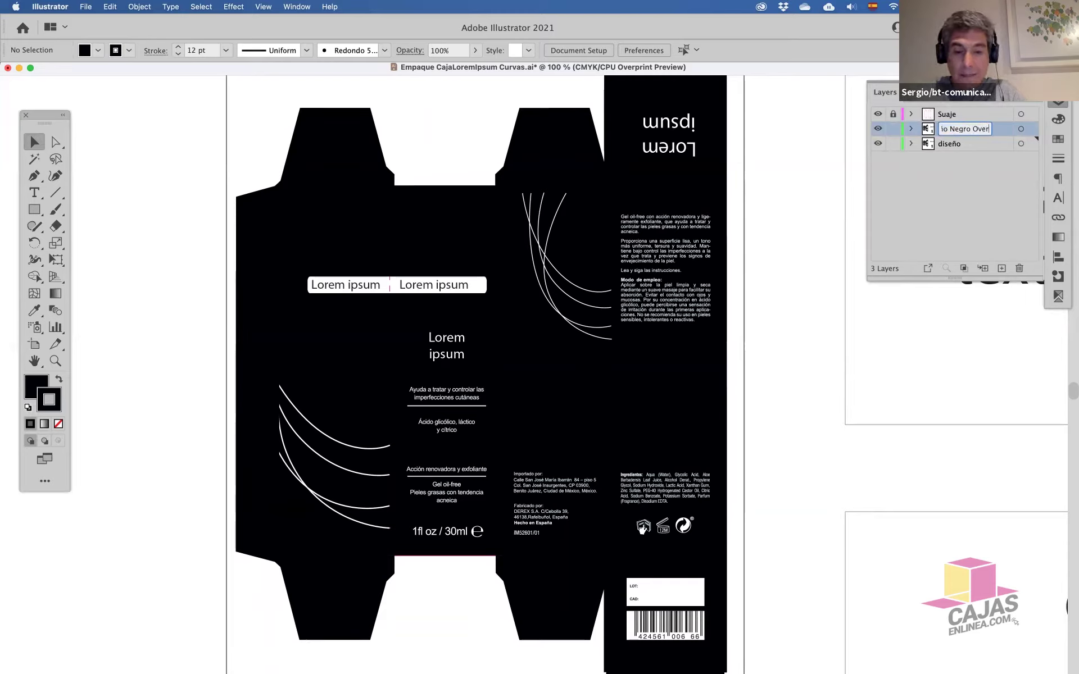
pyautogui.click(969, 185)
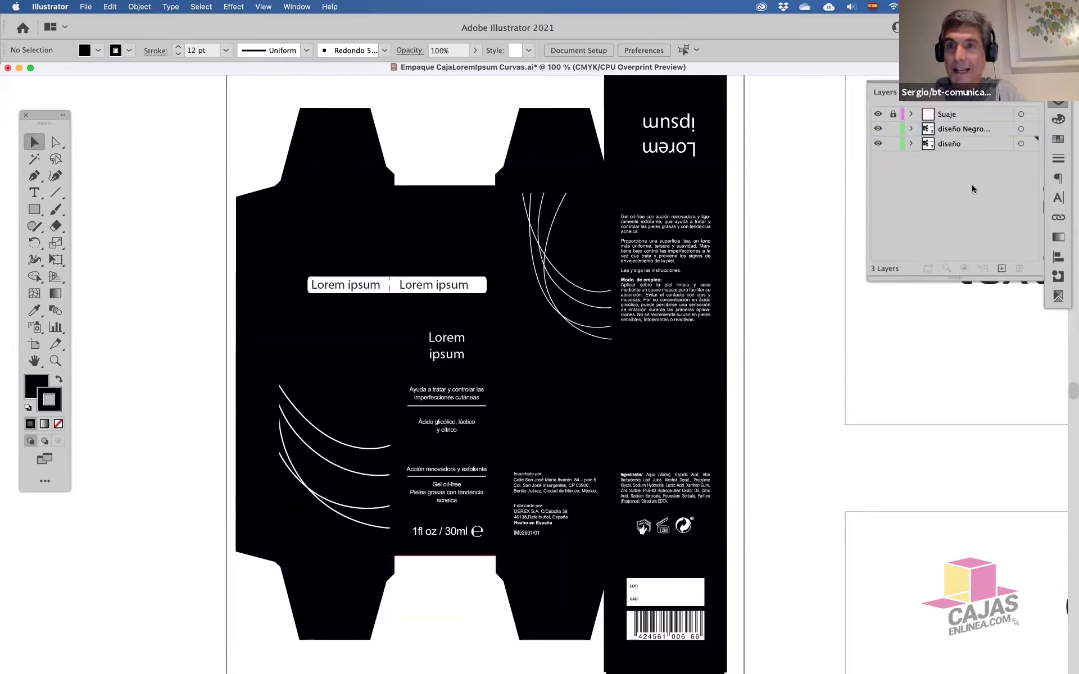
# Rename the original "diseño" layer "diseño CMY" and make the Negro Overprint layer active
pyautogui.click(969, 145)
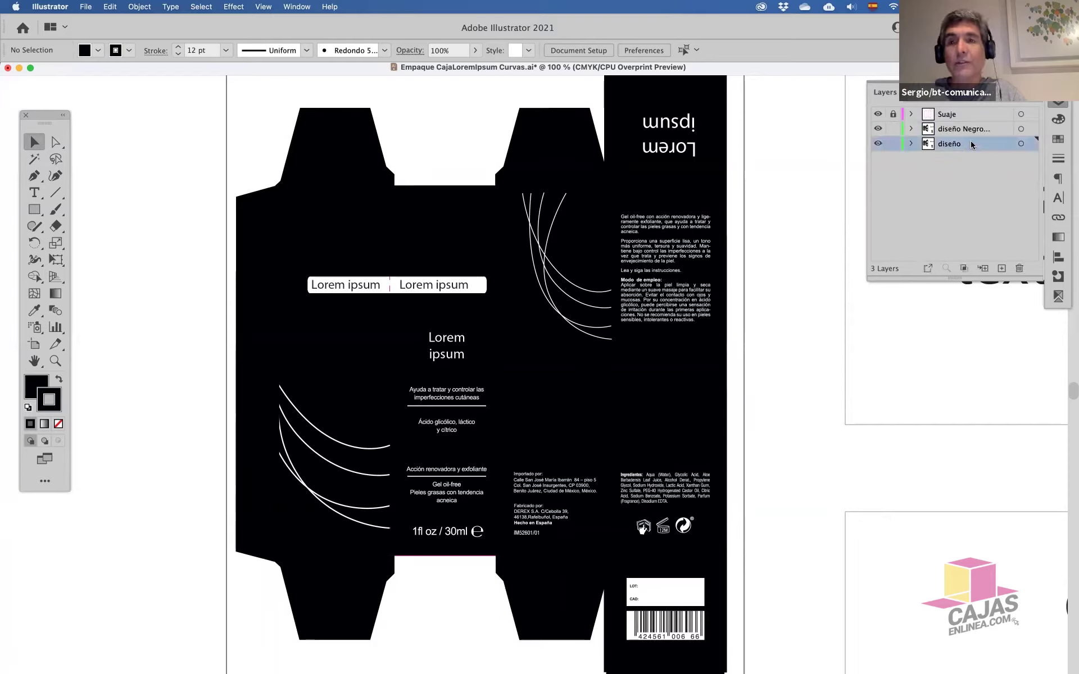
pyautogui.doubleClick(970, 145)
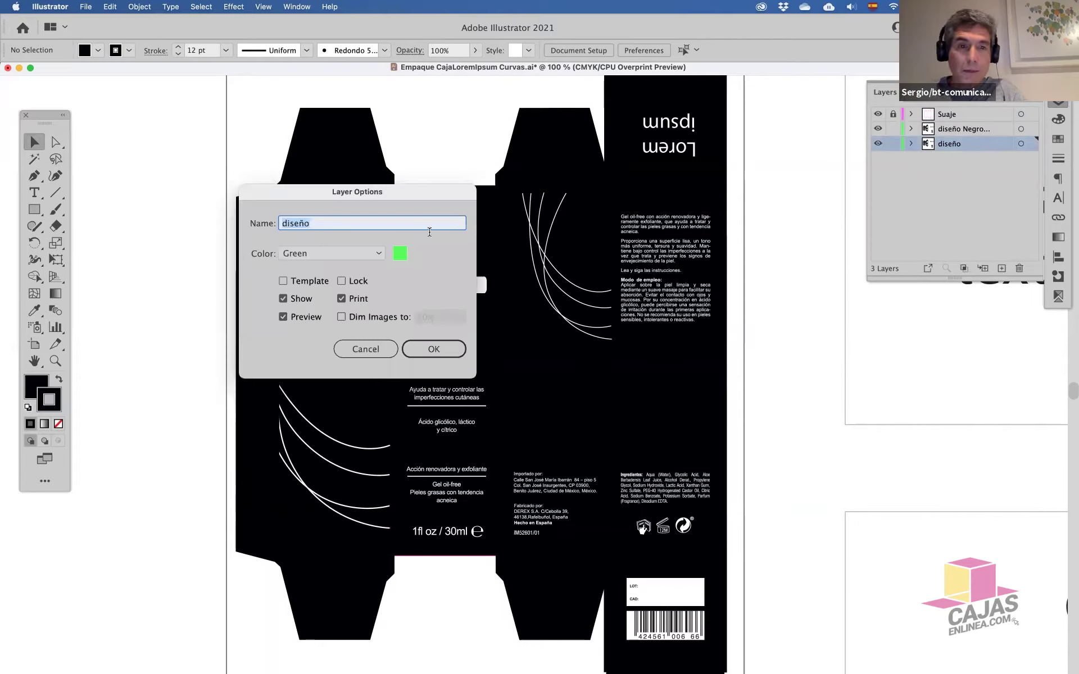
pyautogui.press('Right')
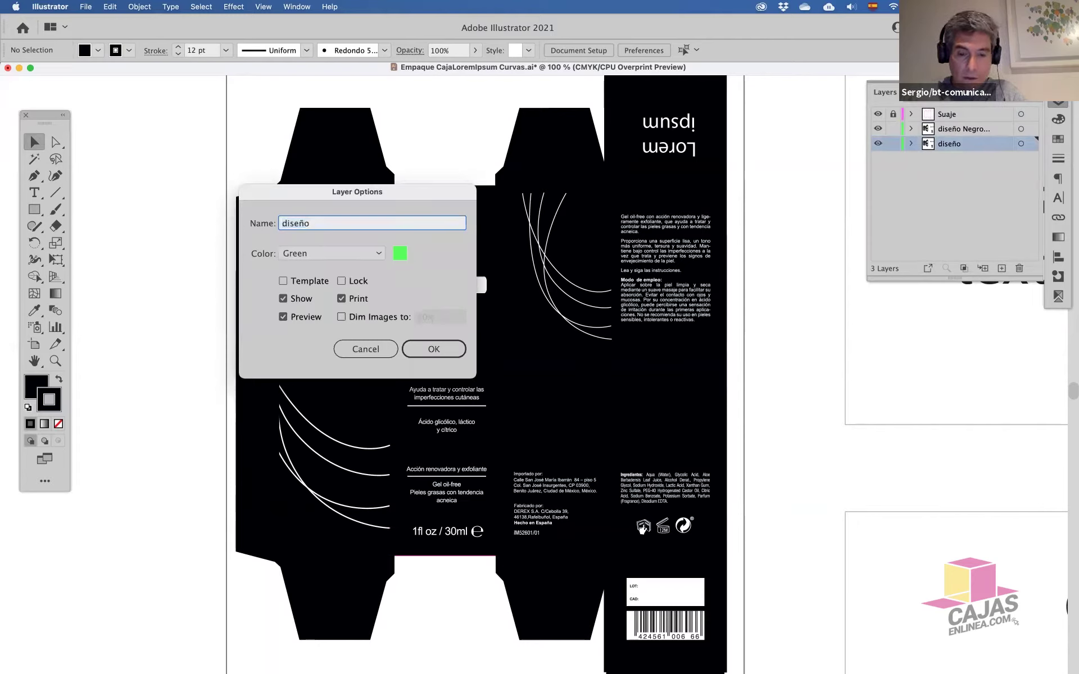
pyautogui.write('CMY')
pyautogui.click(452, 349)
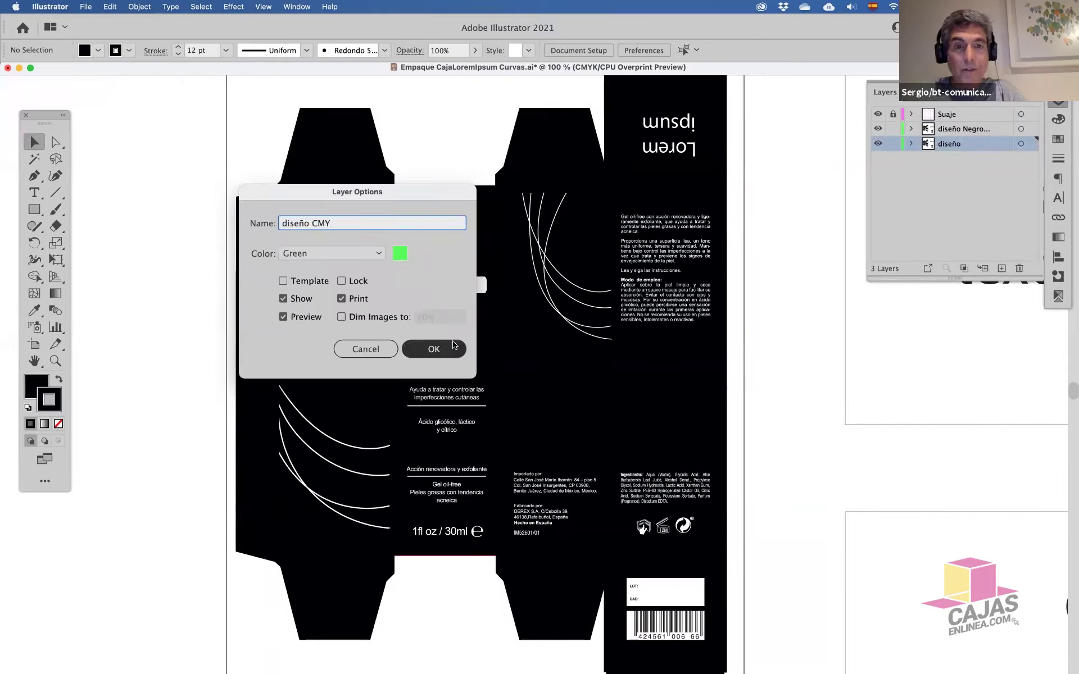
pyautogui.click(979, 130)
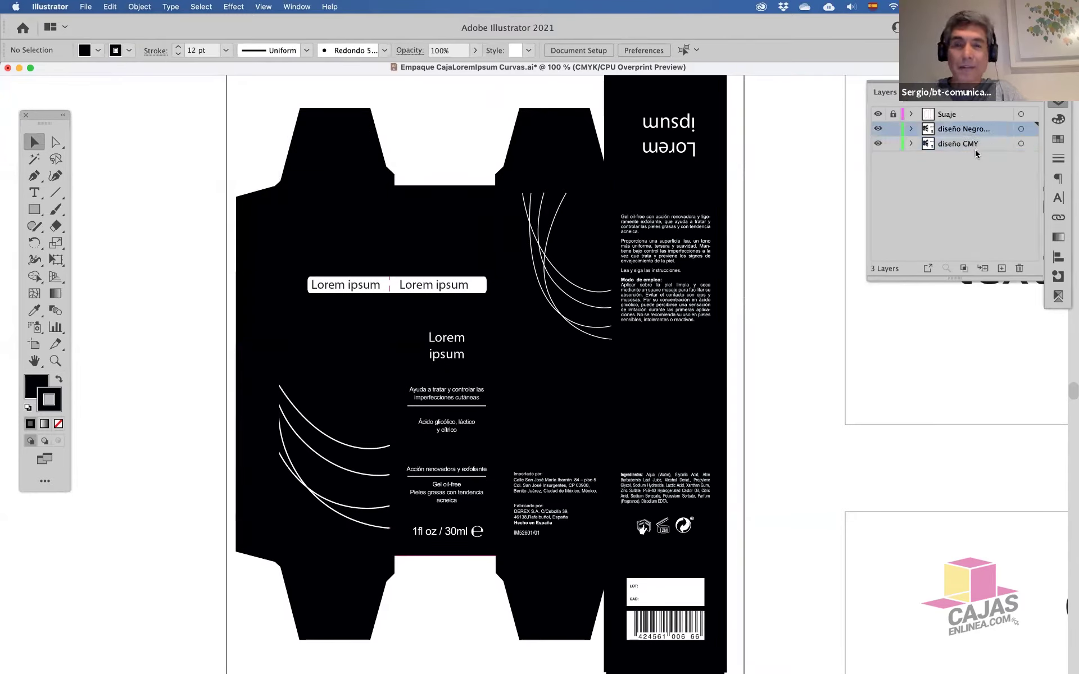
# Try to set the stroke colour to C 0, M 0, Y 0 with no object selected
pyautogui.click(1058, 119)
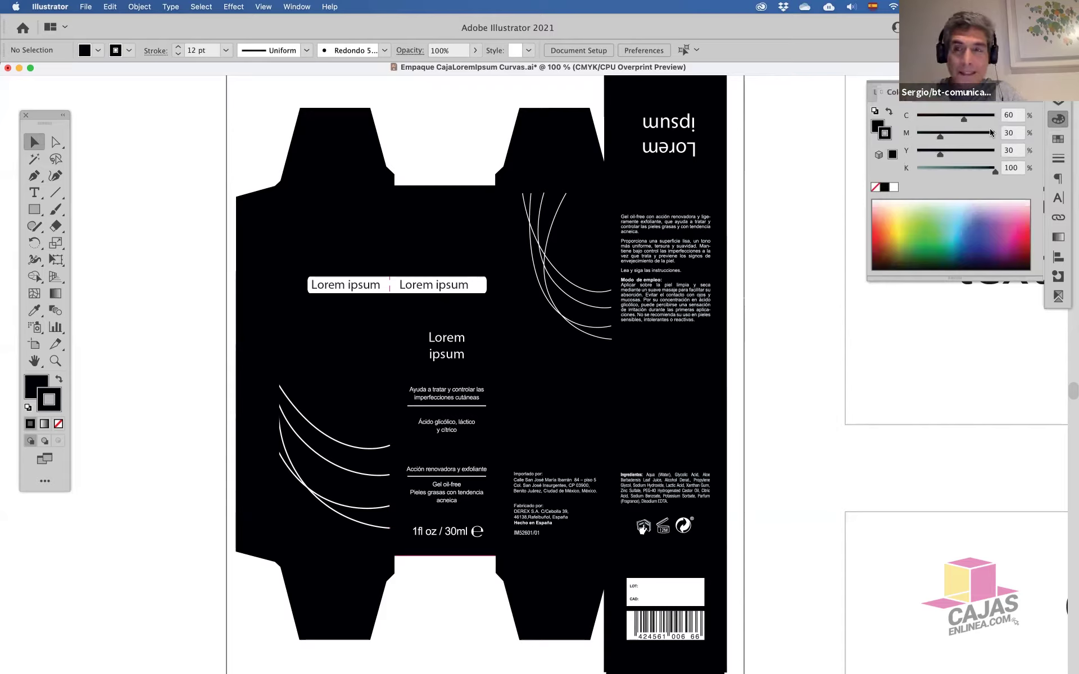
pyautogui.click(1019, 116)
pyautogui.write('0')
pyautogui.press('Tab')
pyautogui.write('0')
pyautogui.press('Tab')
pyautogui.write('0')
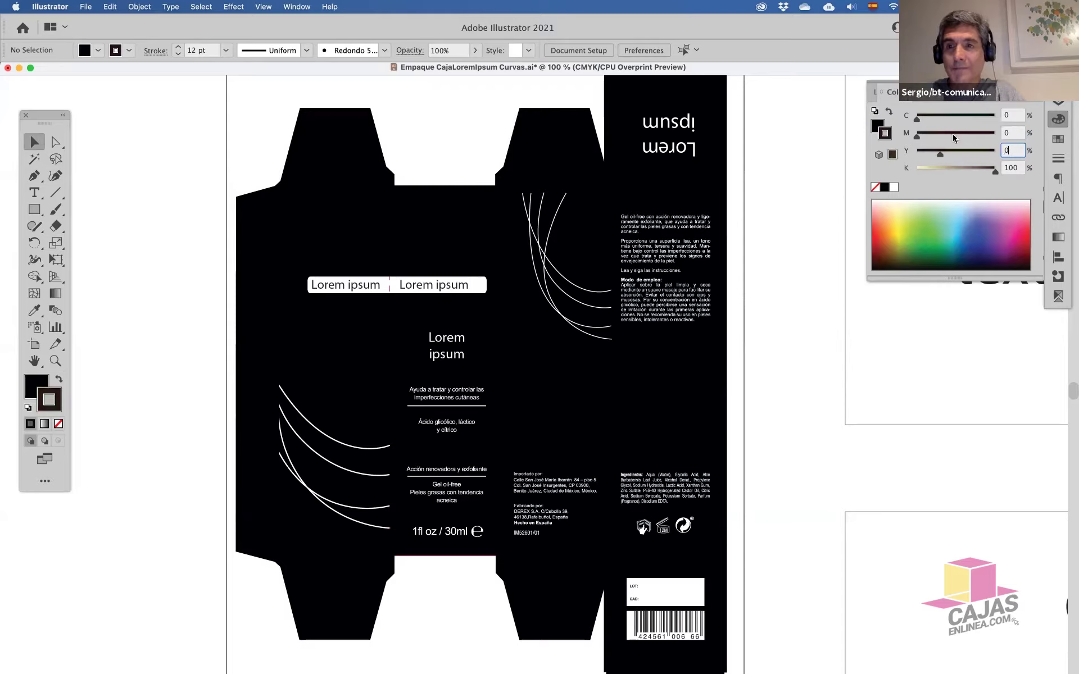
# Try to set the fill colour to C 0, M 0, Y 0 with no object selected
pyautogui.click(875, 131)
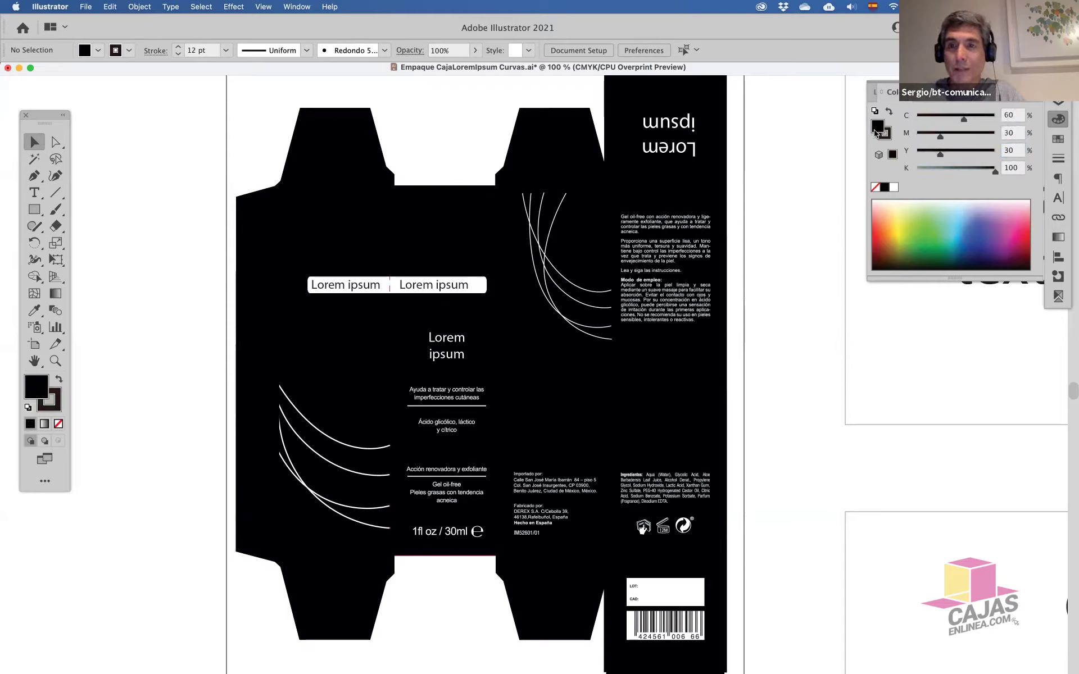
pyautogui.doubleClick(1018, 115)
pyautogui.write('0')
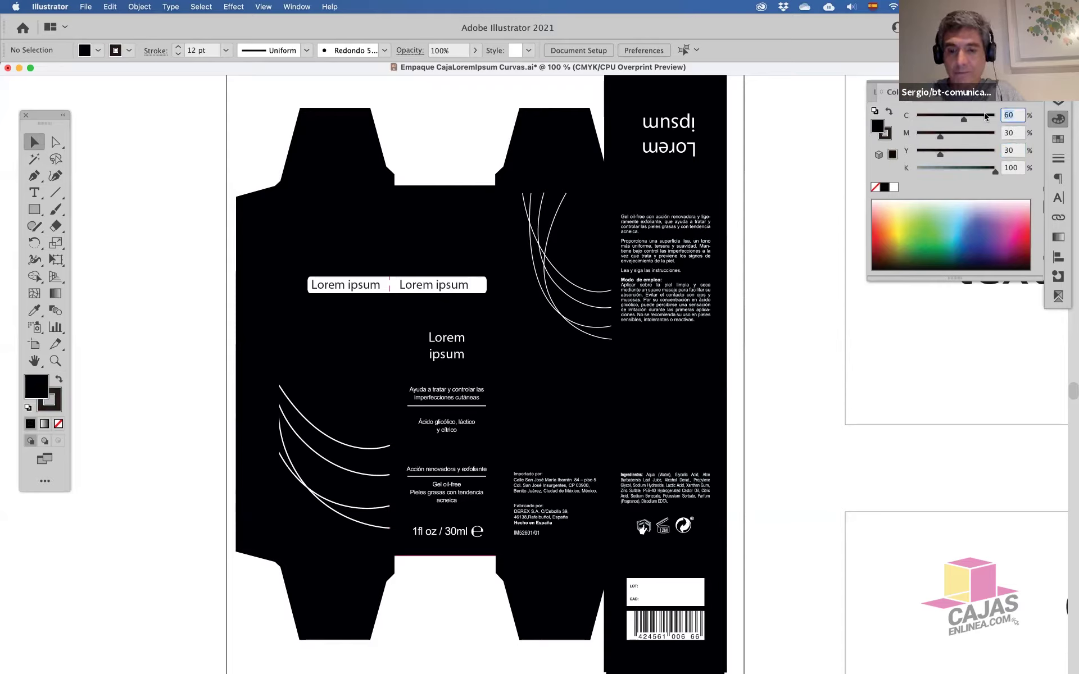
pyautogui.press('Tab')
pyautogui.write('0')
pyautogui.press('Tab')
pyautogui.write('0')
pyautogui.press('Tab')
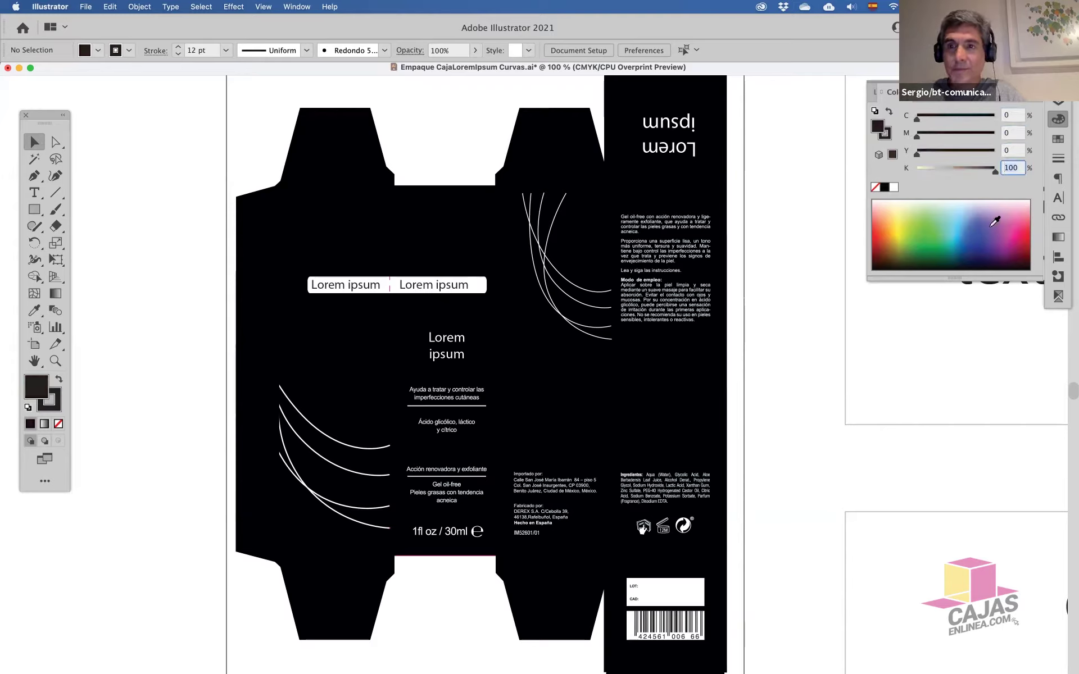
pyautogui.press('Return')
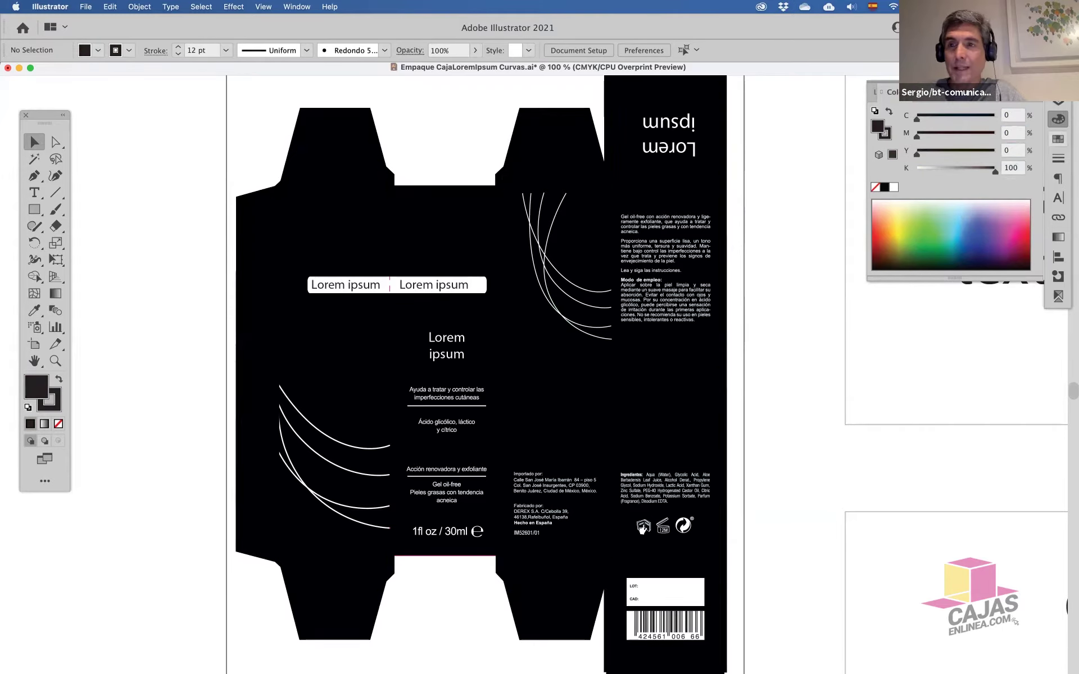
# Hide the "diseño CMY" layer, keeping the Negro Overprint layer displayed
pyautogui.click(875, 91)
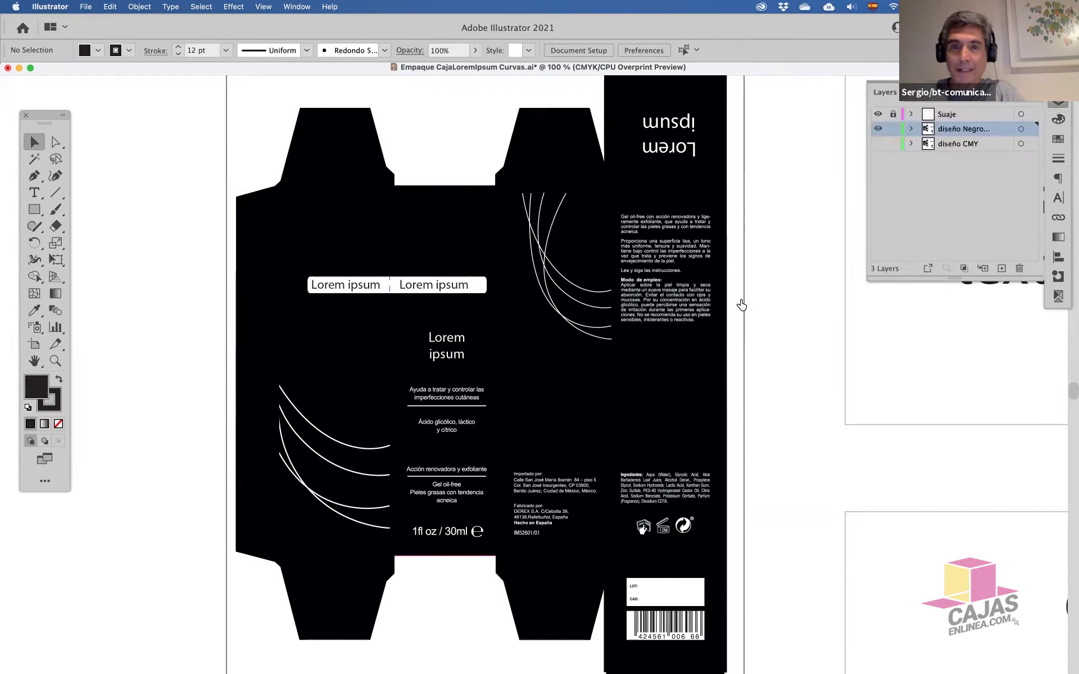
pyautogui.click(267, 6)
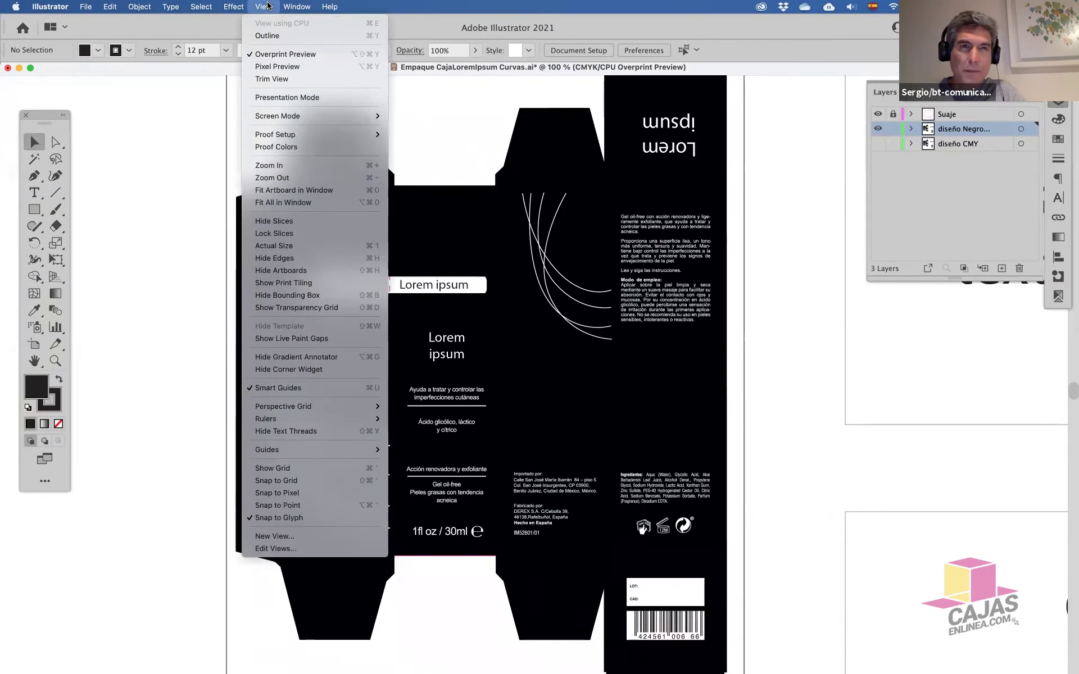
pyautogui.click(727, 199)
# Set the fill of the box background on the Negro Overprint layer to C 0, M 0, Y 0 with K at 100
pyautogui.click(694, 185)
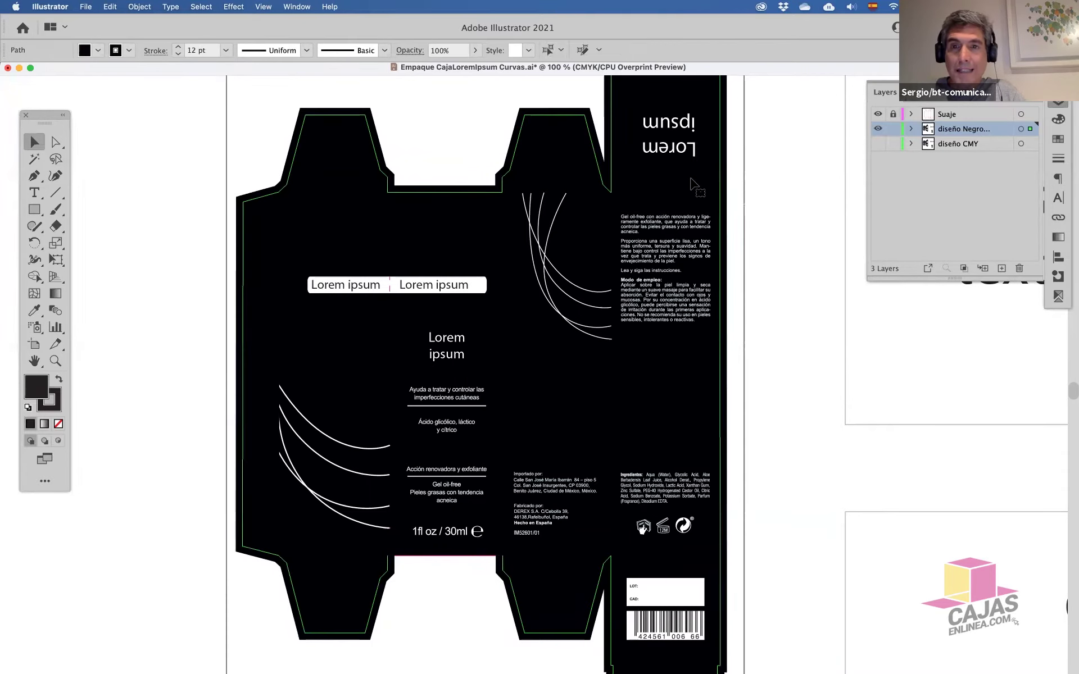
pyautogui.click(1059, 120)
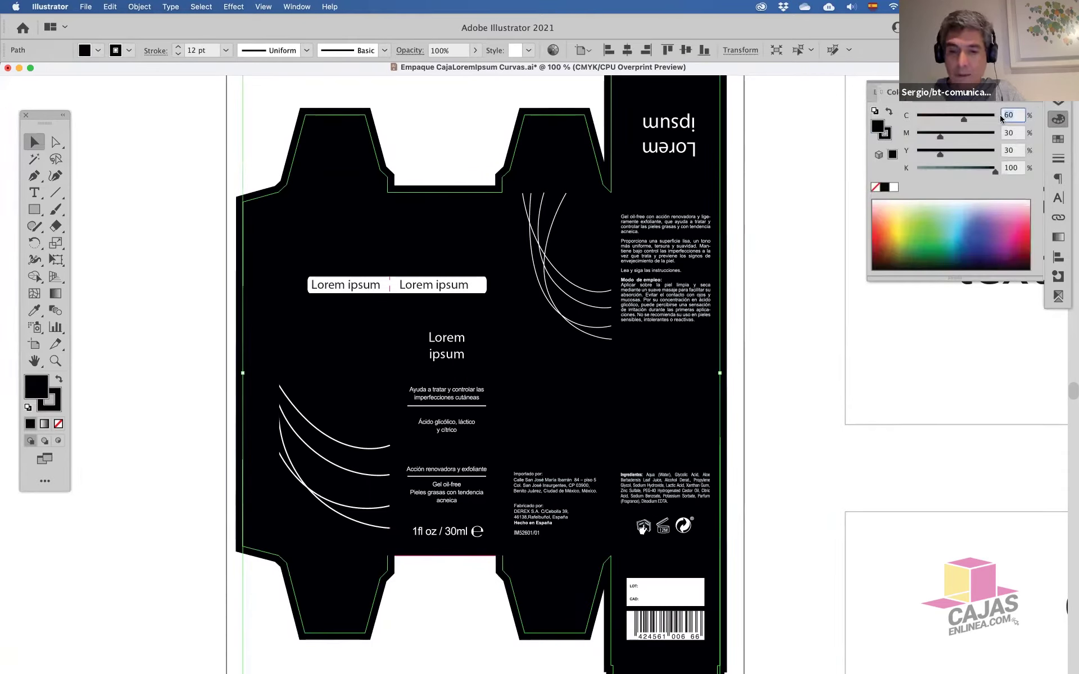
pyautogui.write('0')
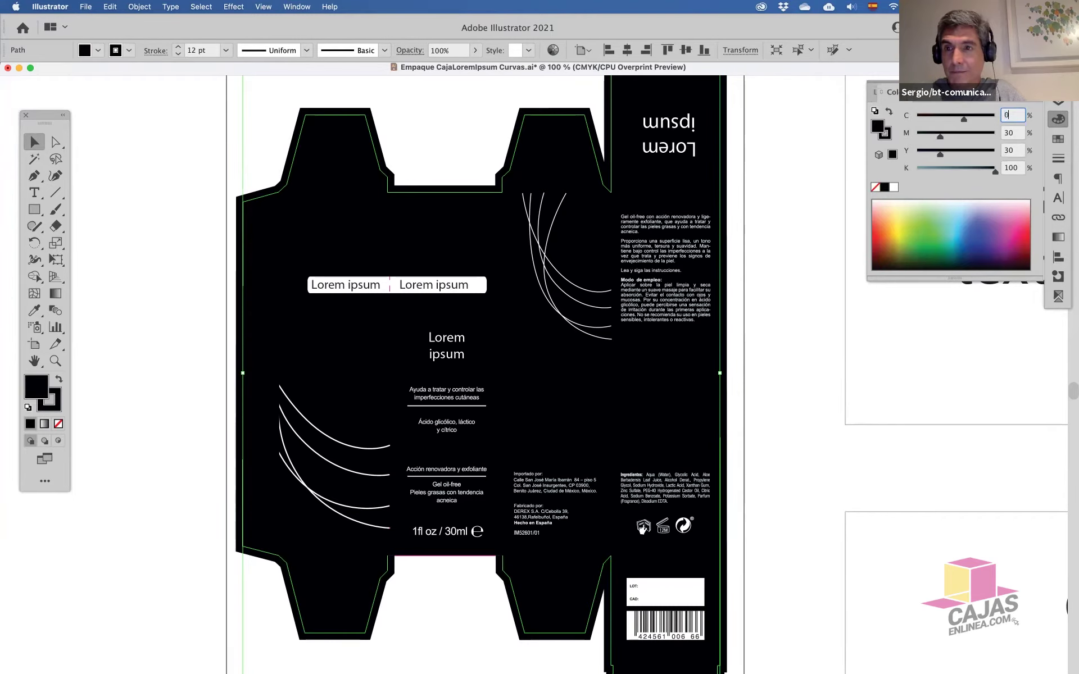
pyautogui.press('Tab')
pyautogui.write('0')
pyautogui.press('Tab')
pyautogui.write('0')
pyautogui.press('Tab')
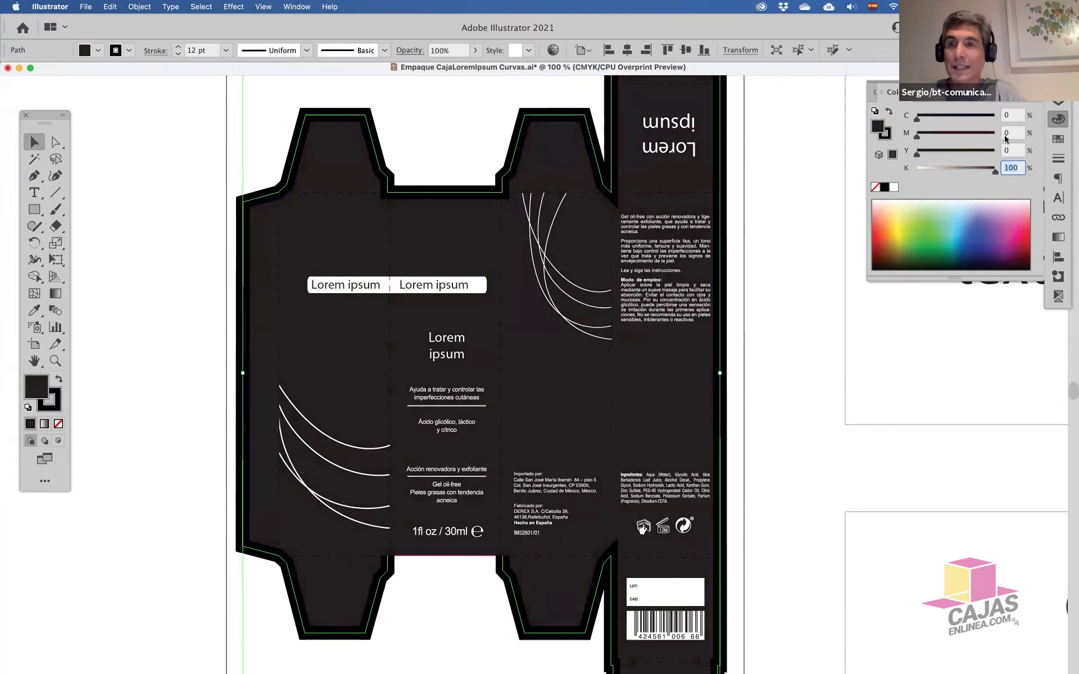
# Set the stroke of the Negro Overprint layer's box background to C 0, M 0, Y 0 with K at 100, and deselect it
pyautogui.click(882, 136)
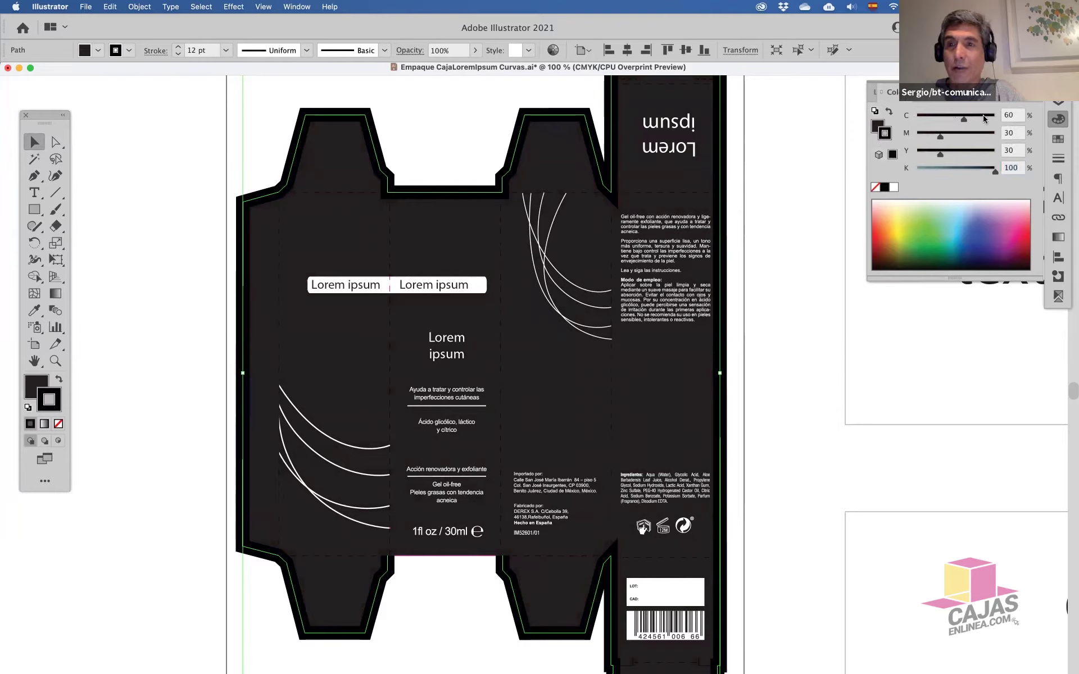
pyautogui.write('0')
pyautogui.press('Tab')
pyautogui.write('0')
pyautogui.press('Tab')
pyautogui.write('0')
pyautogui.press('Tab')
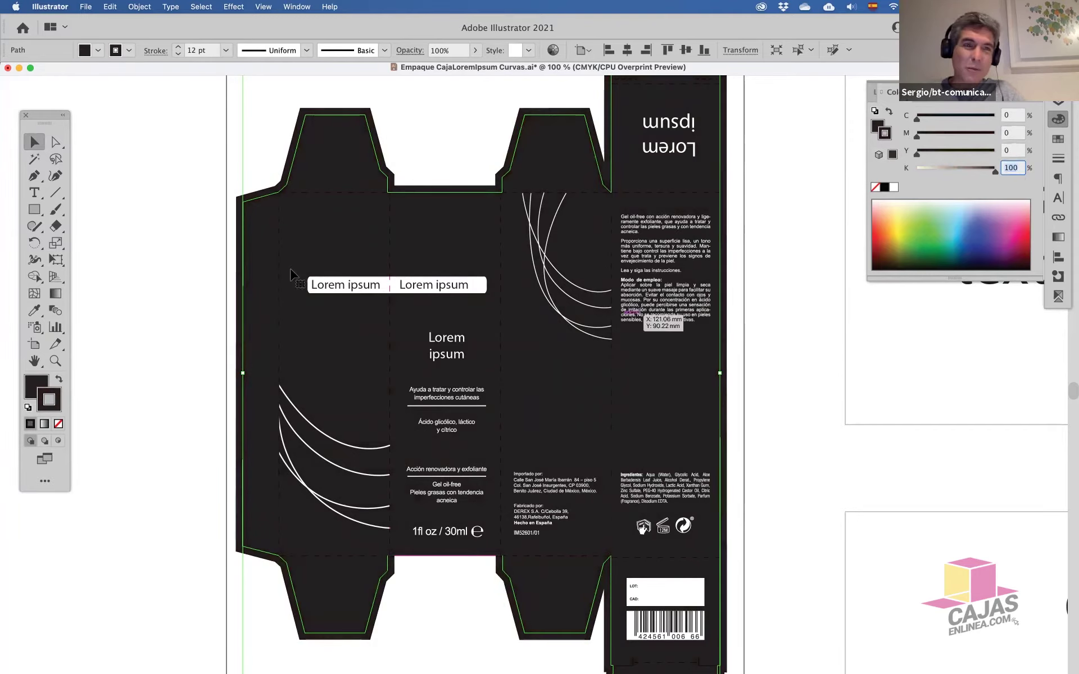
pyautogui.click(193, 272)
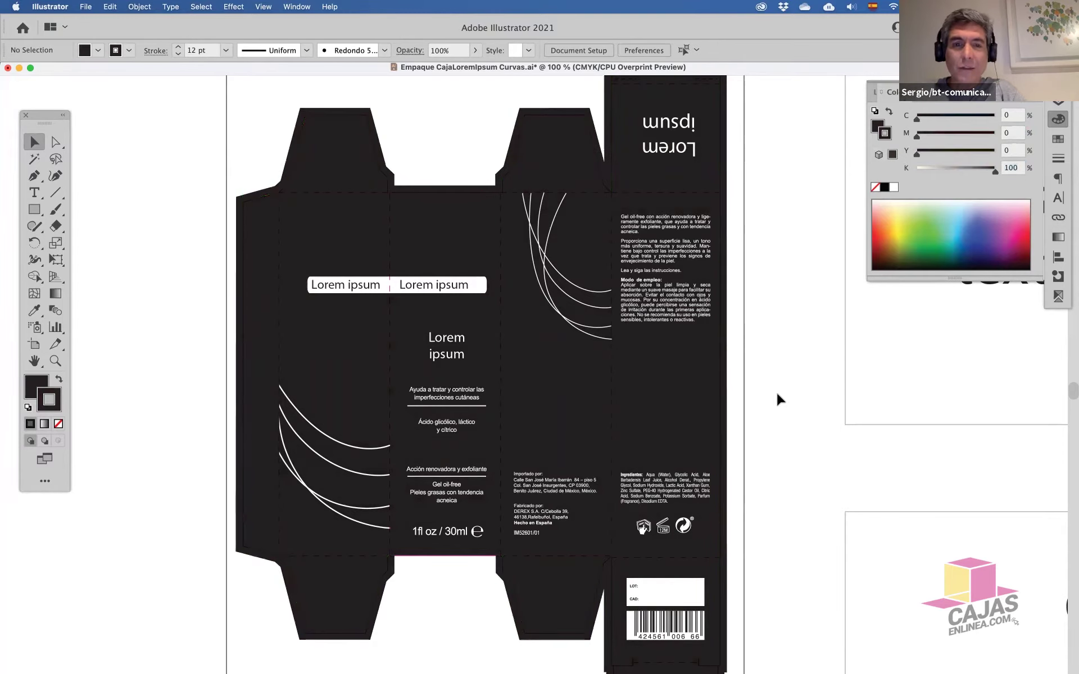
# Lock and hide the Negro Overprint layer, and make the "diseño CMY" layer visible and active
pyautogui.click(1059, 112)
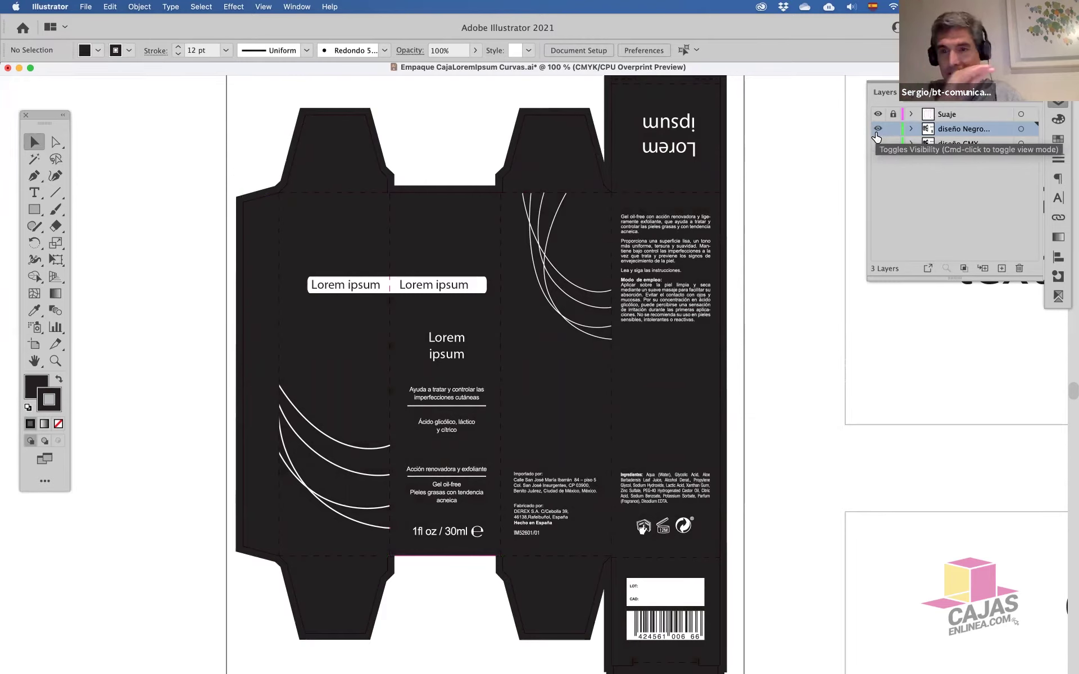
pyautogui.click(894, 130)
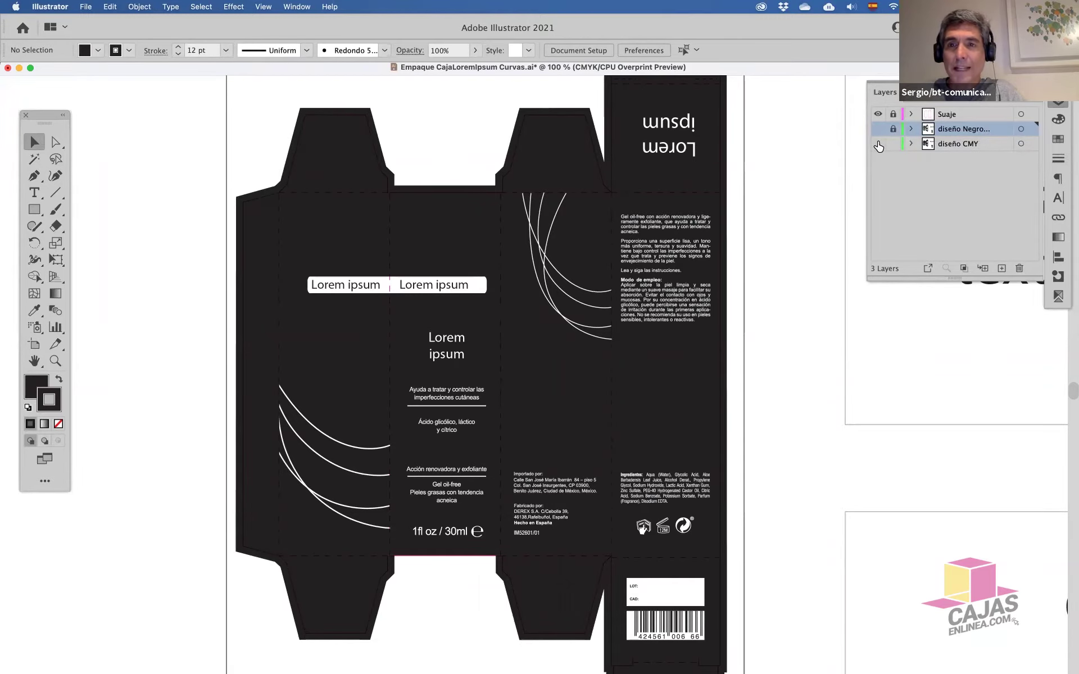
pyautogui.click(877, 145)
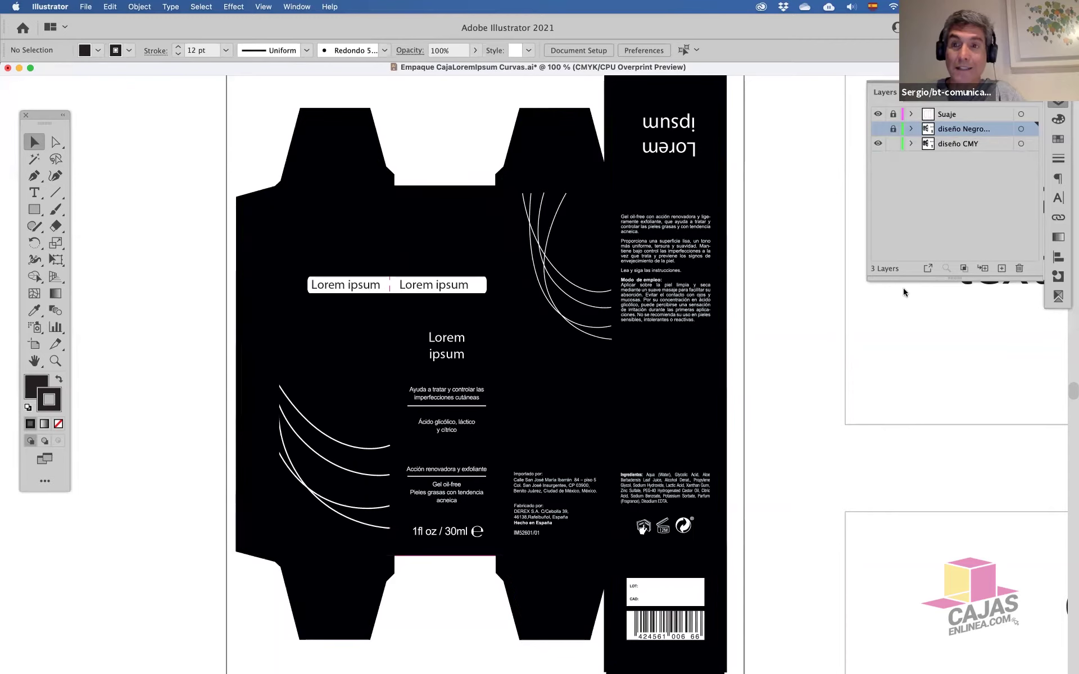
pyautogui.click(986, 142)
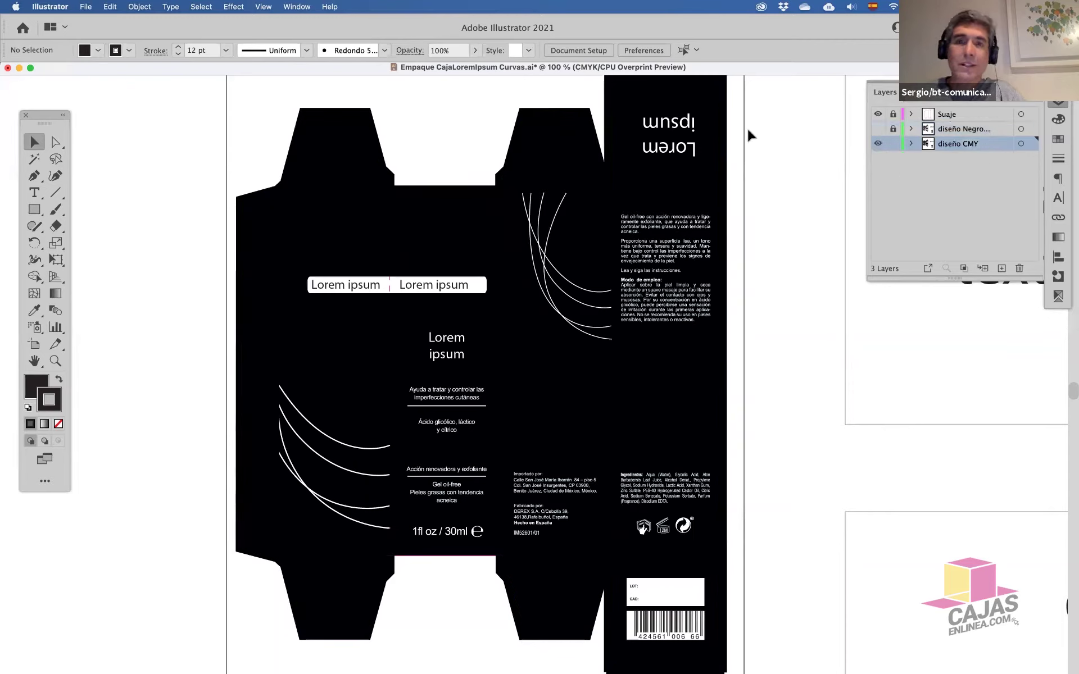
# Set K to 0 in the stroke colour of the box background on the "diseño CMY" layer
pyautogui.click(706, 101)
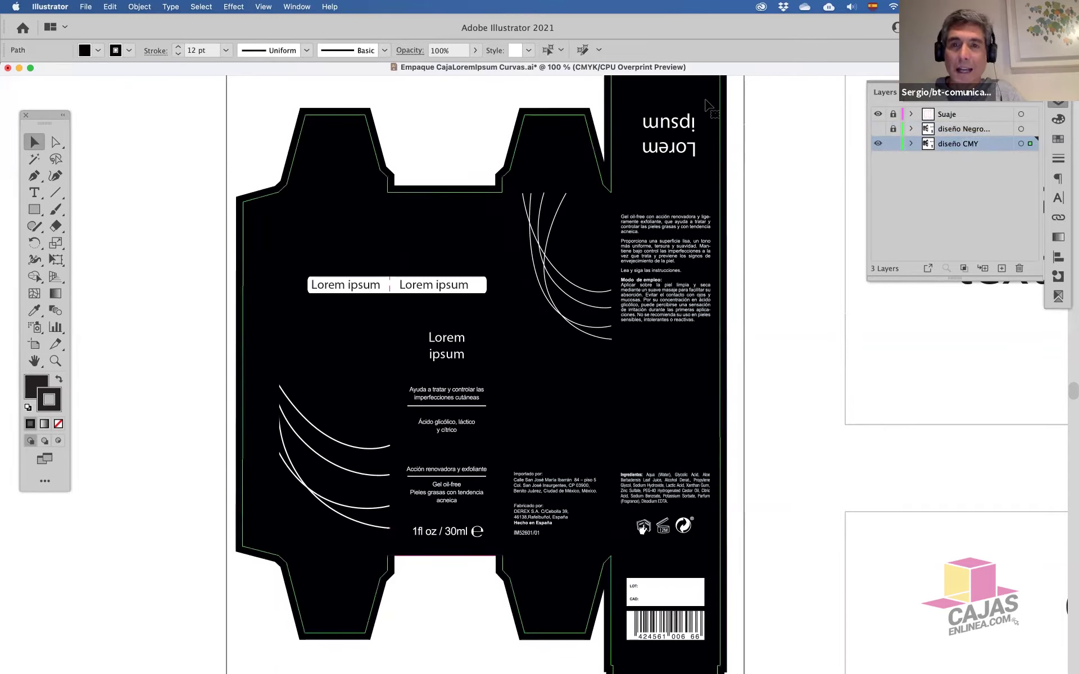
pyautogui.click(1058, 121)
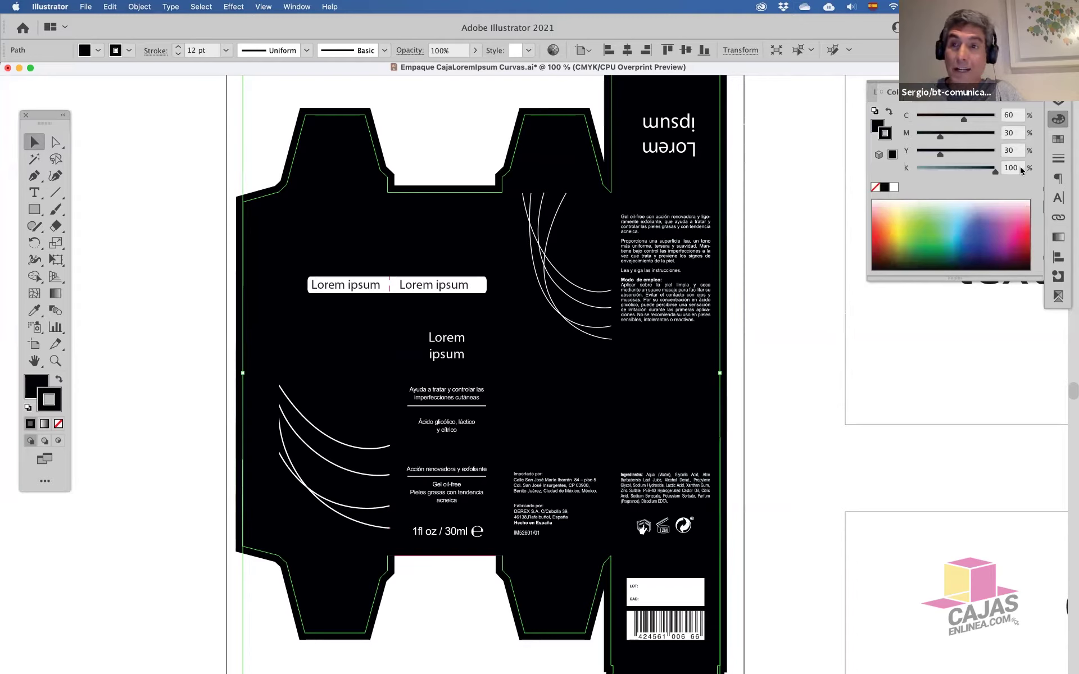
pyautogui.write('0')
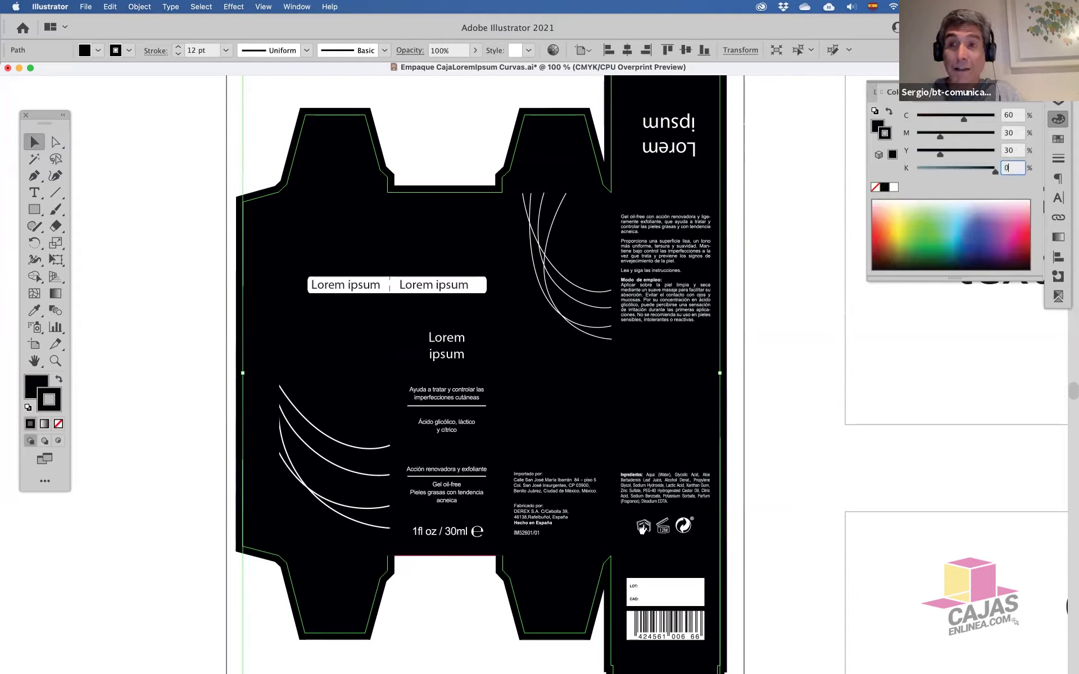
pyautogui.press('Tab')
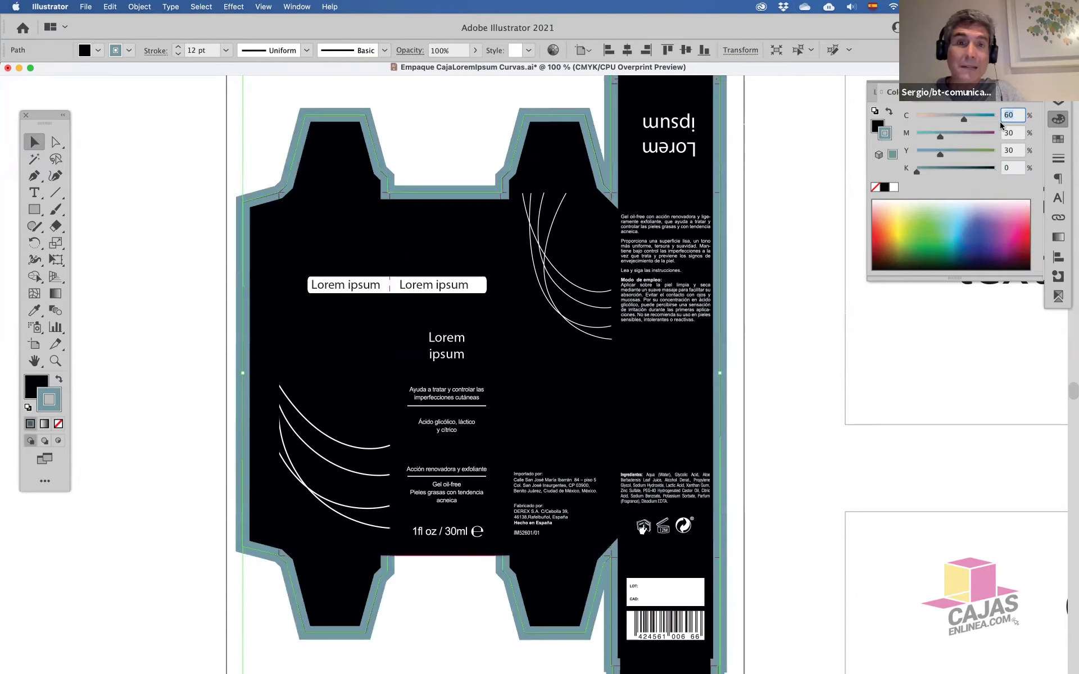
# Set K to 0 in the fill colour of the CMY box background, and deselect it
pyautogui.click(874, 131)
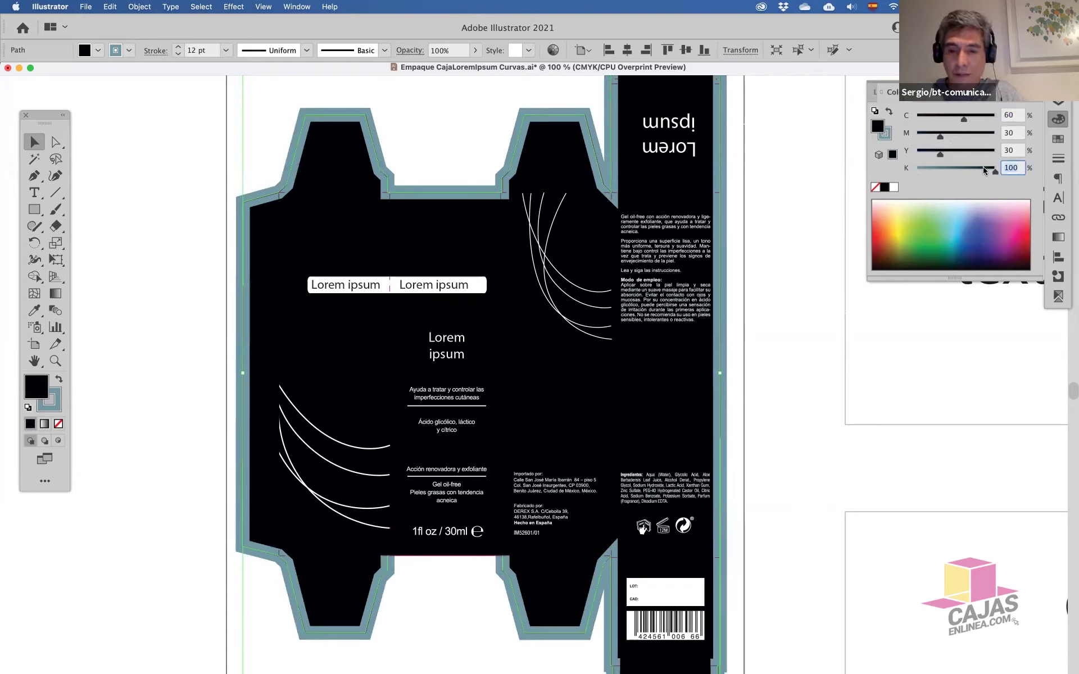
pyautogui.press('Tab')
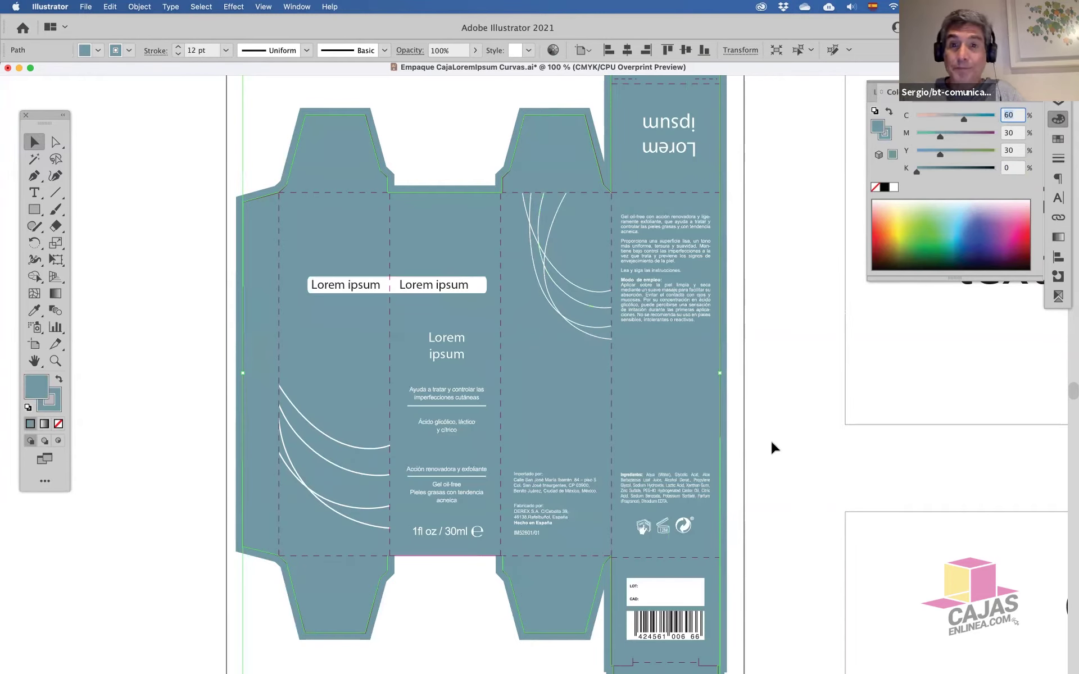
pyautogui.click(772, 382)
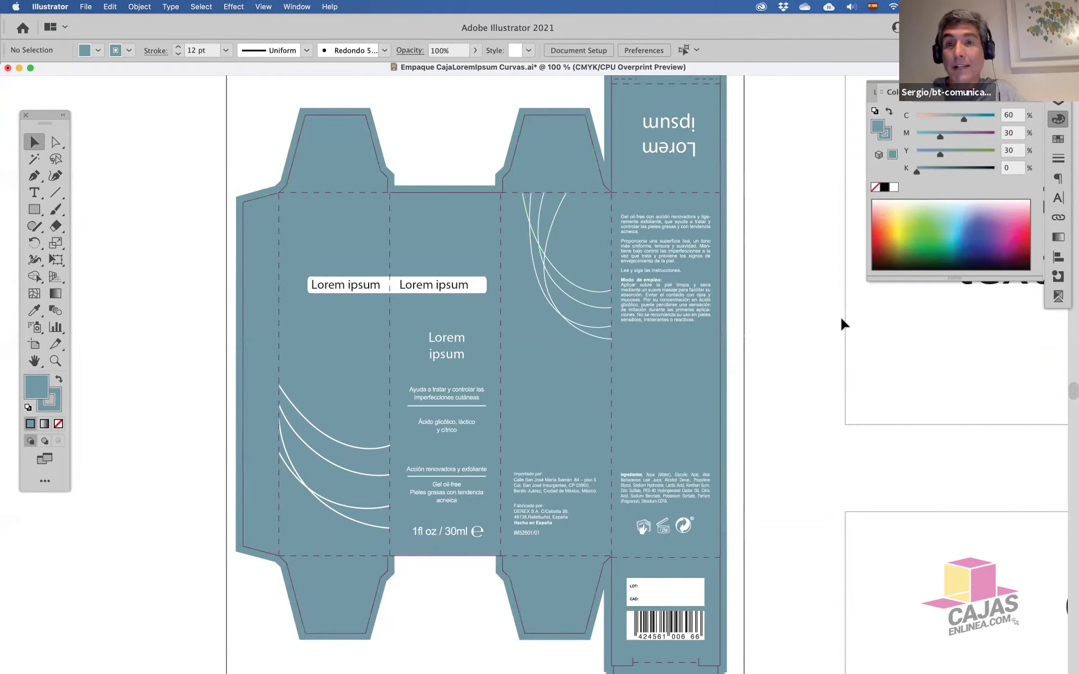
# Lock the box background of the "diseño CMY" layer
pyautogui.click(336, 162)
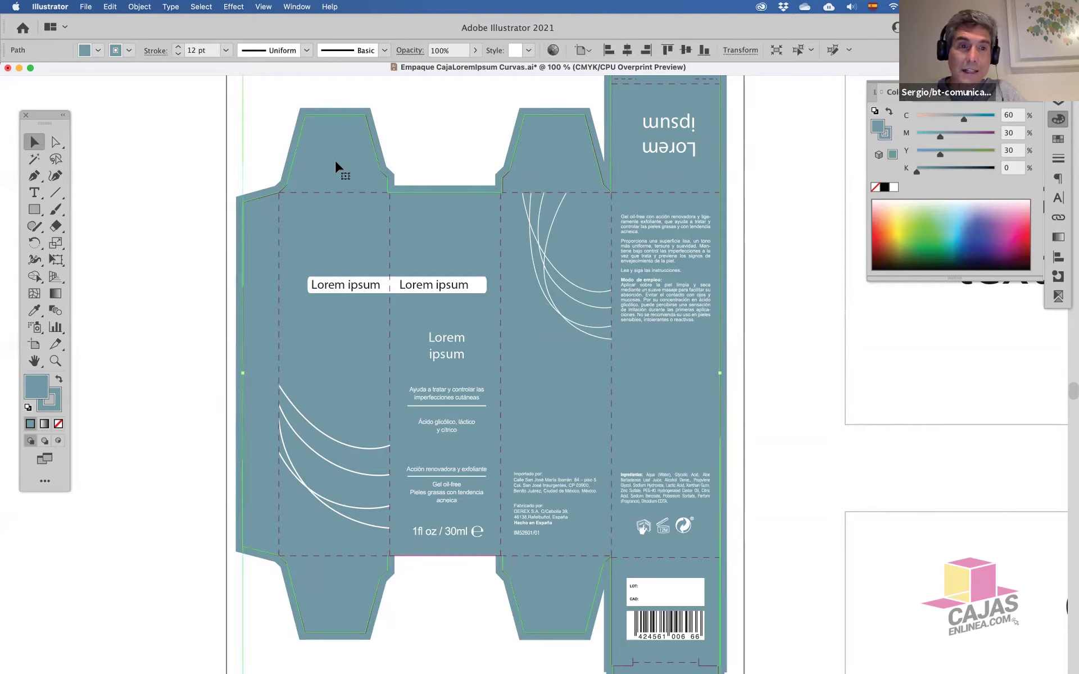
pyautogui.click(141, 6)
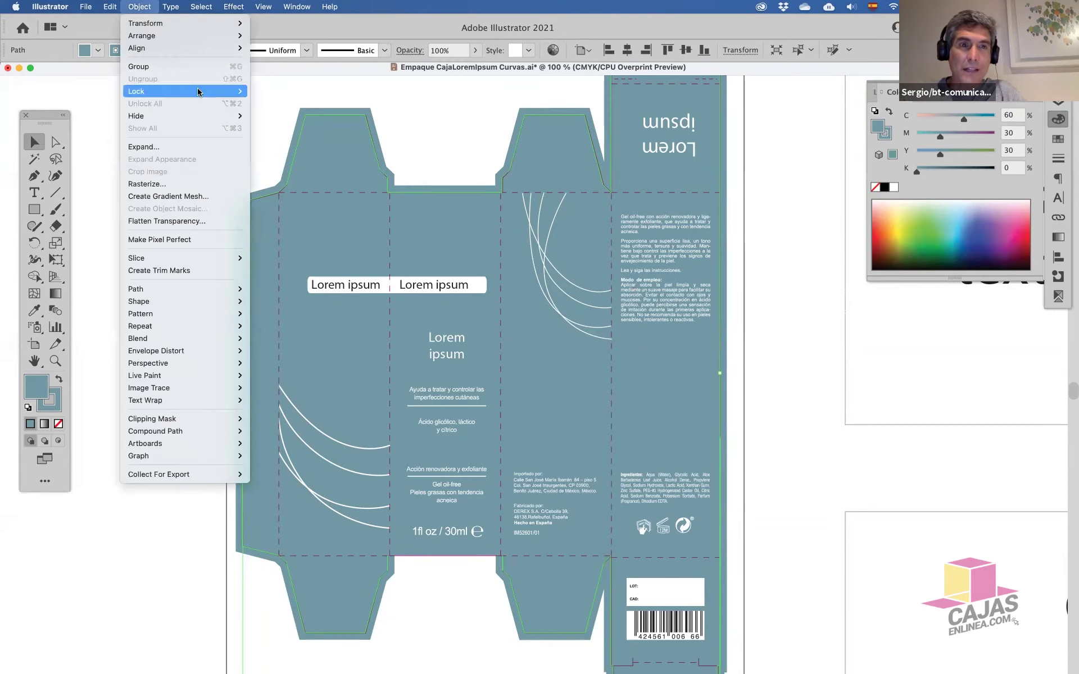
pyautogui.click(273, 91)
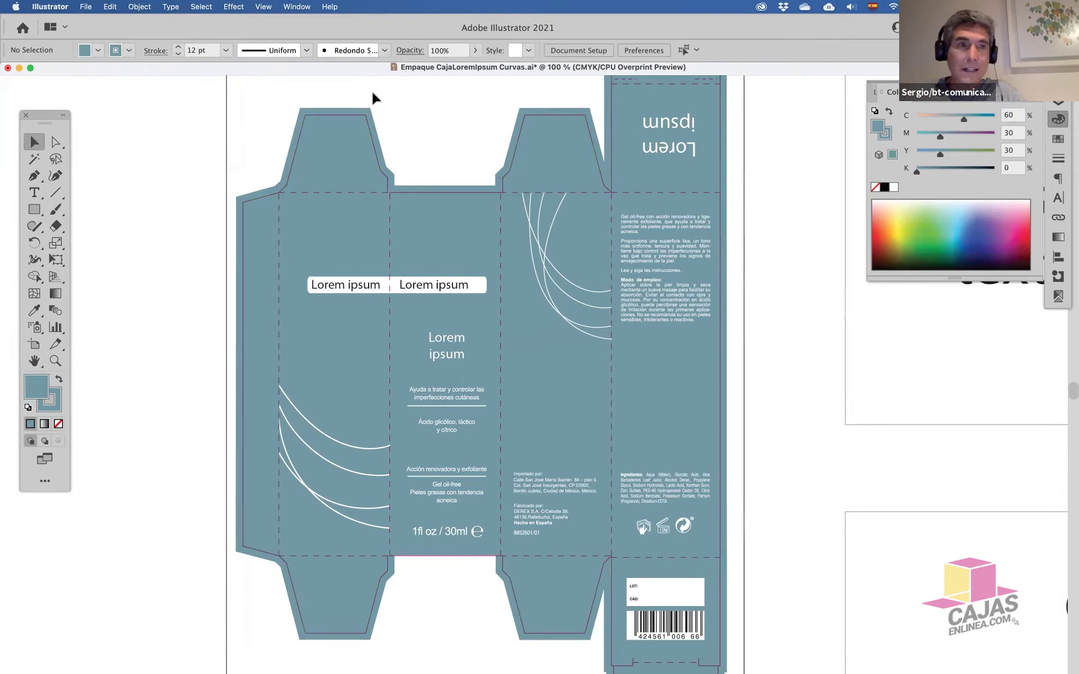
# Select all the unlocked artwork on the "diseño CMY" layer
pyautogui.click(110, 7)
pyautogui.click(111, 6)
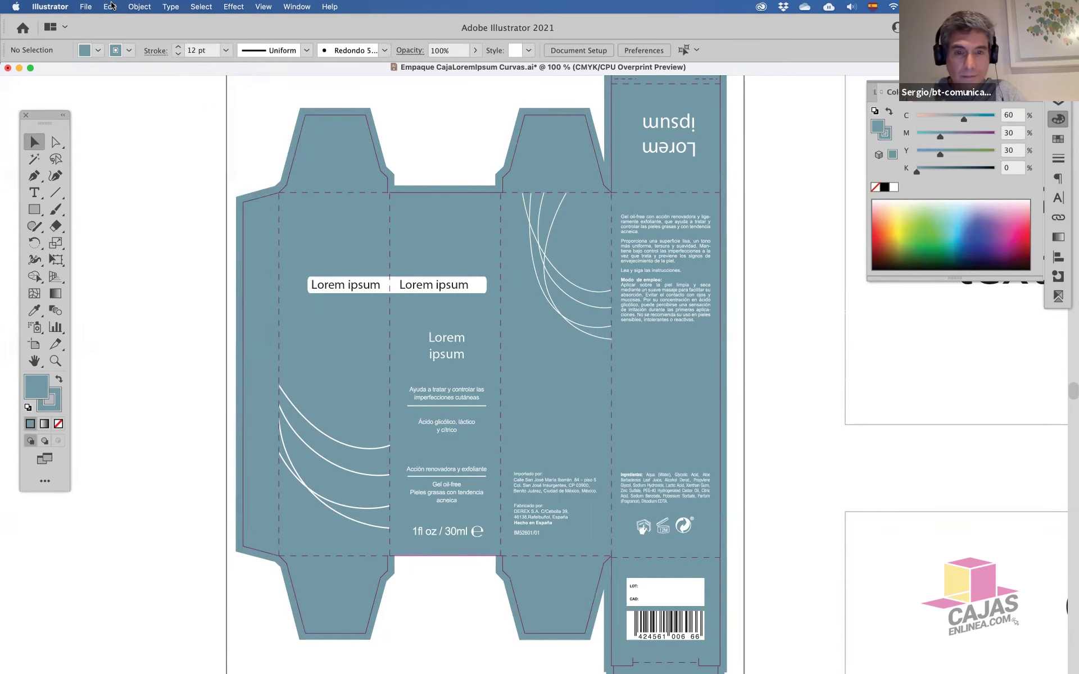
pyautogui.press('super+a')
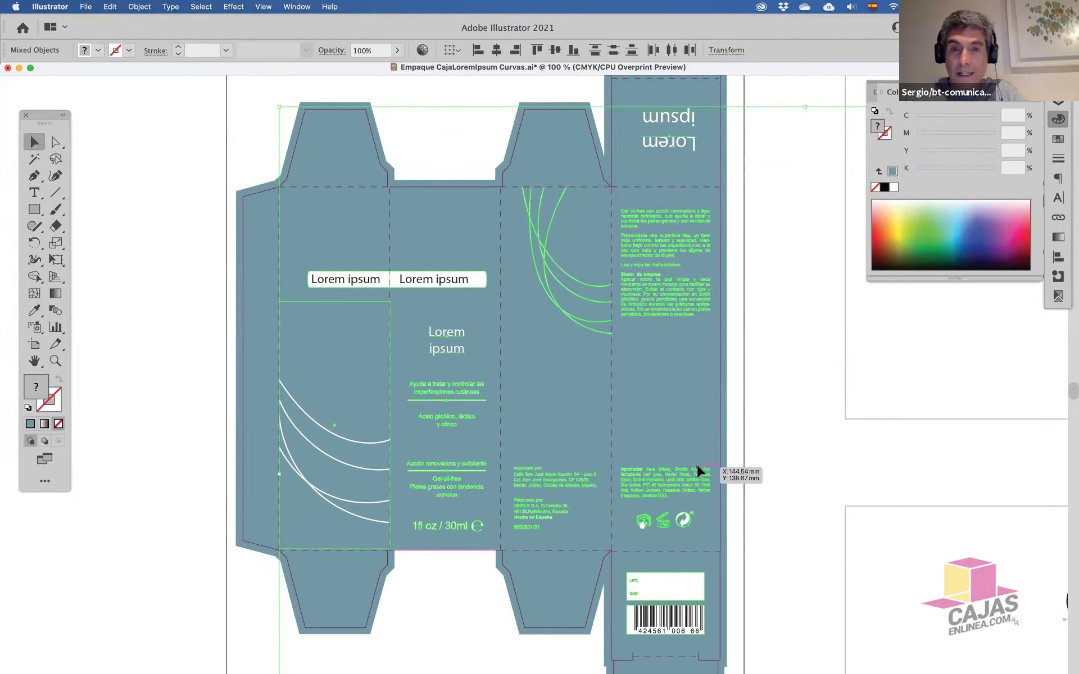
pyautogui.scroll(-2, 601, 191)
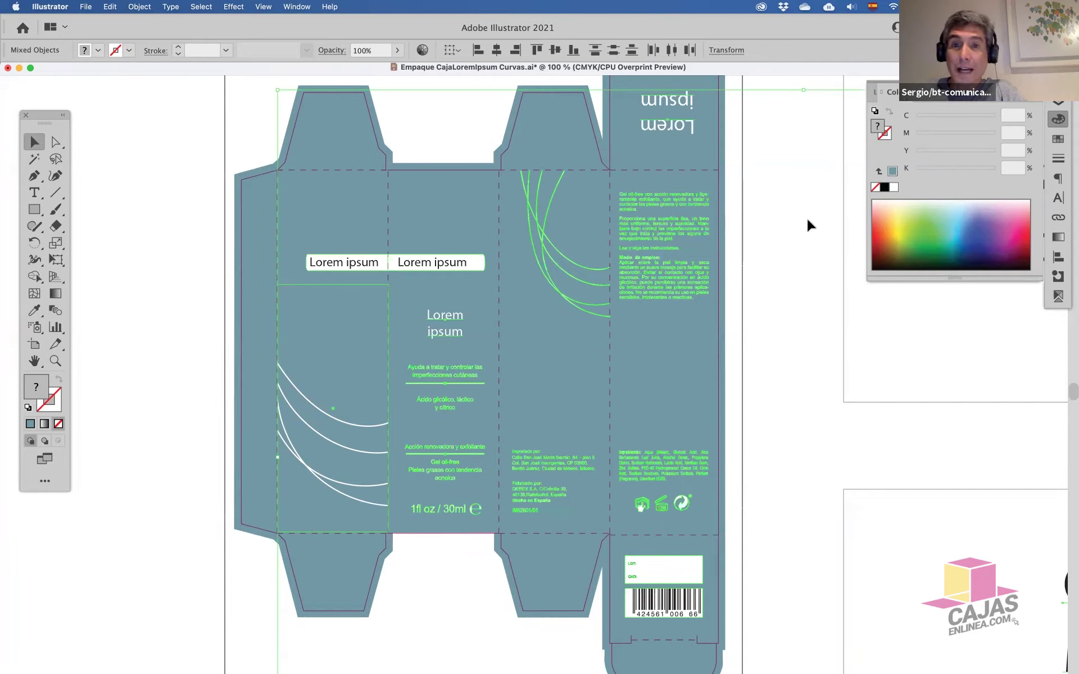
# Select all white-filled artwork on the CMY layer that matches the upside-down "Lorem ipsum" text
pyautogui.click(677, 130)
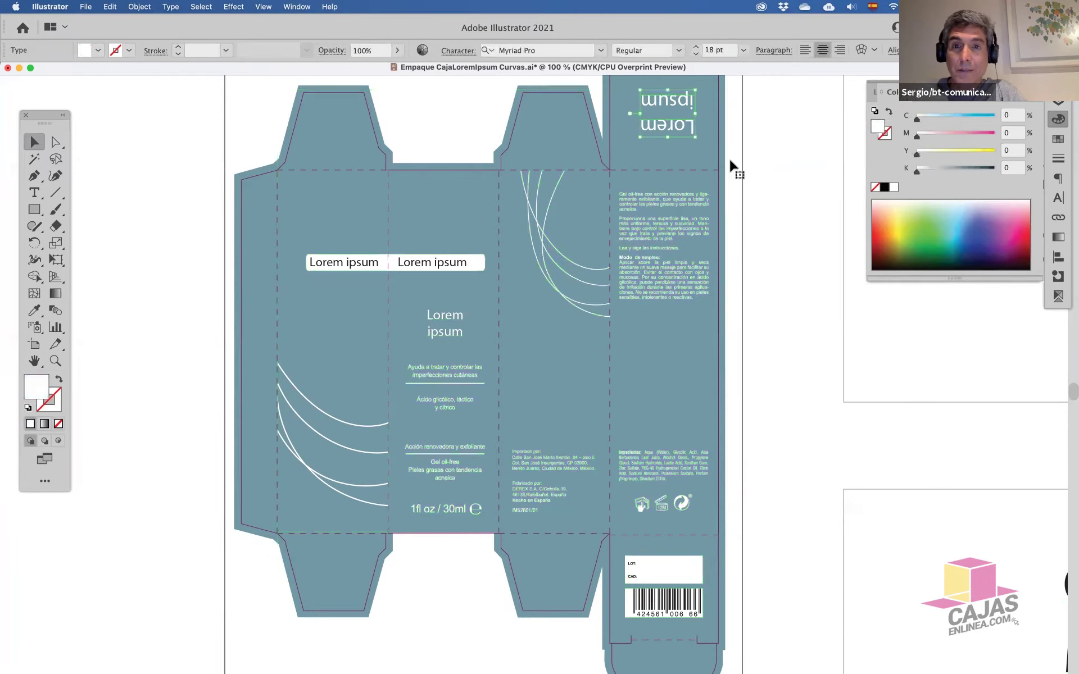
pyautogui.click(200, 6)
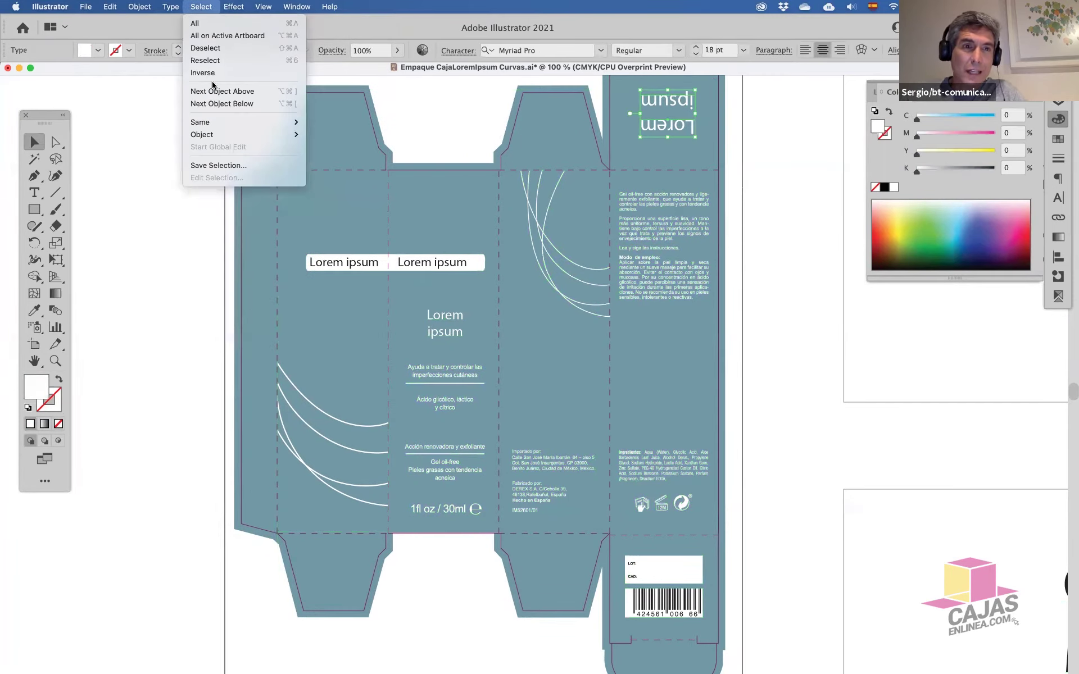
pyautogui.moveTo(261, 135)
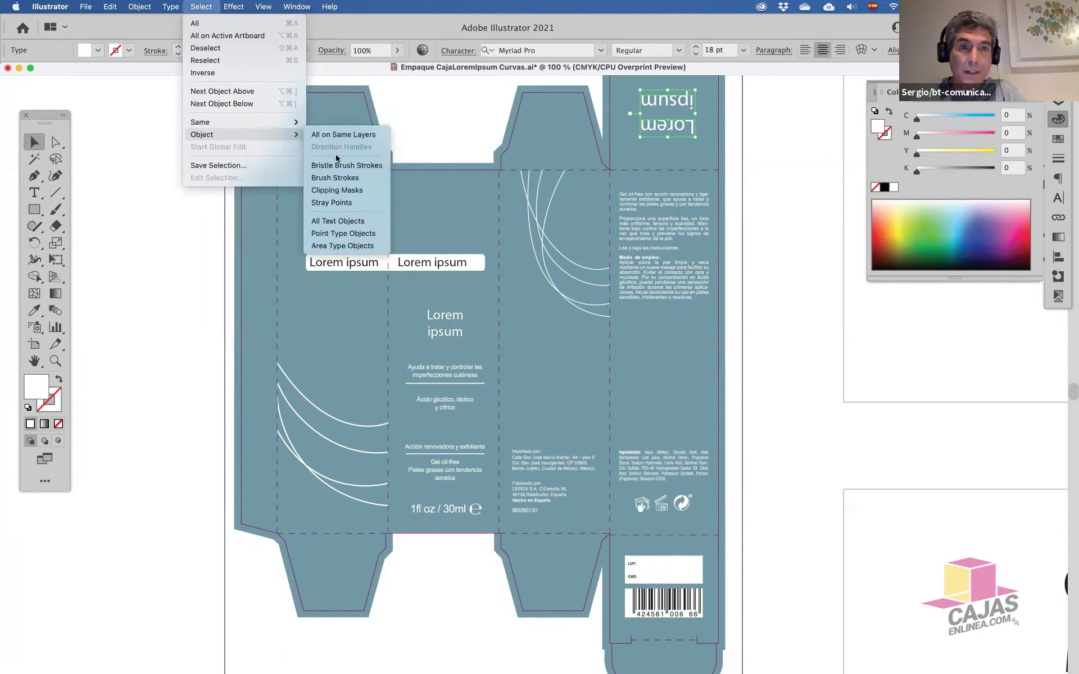
pyautogui.click(337, 135)
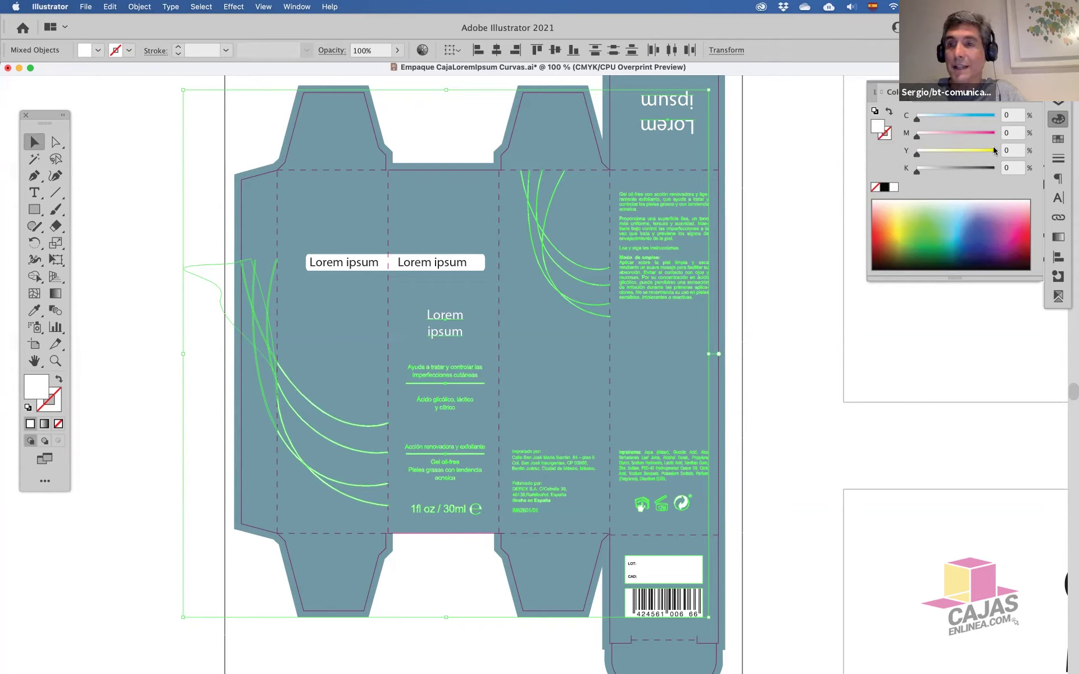
# Try a 0.25 pt stroke on the selected white artwork, and undo it with the artwork selected again
pyautogui.click(1058, 157)
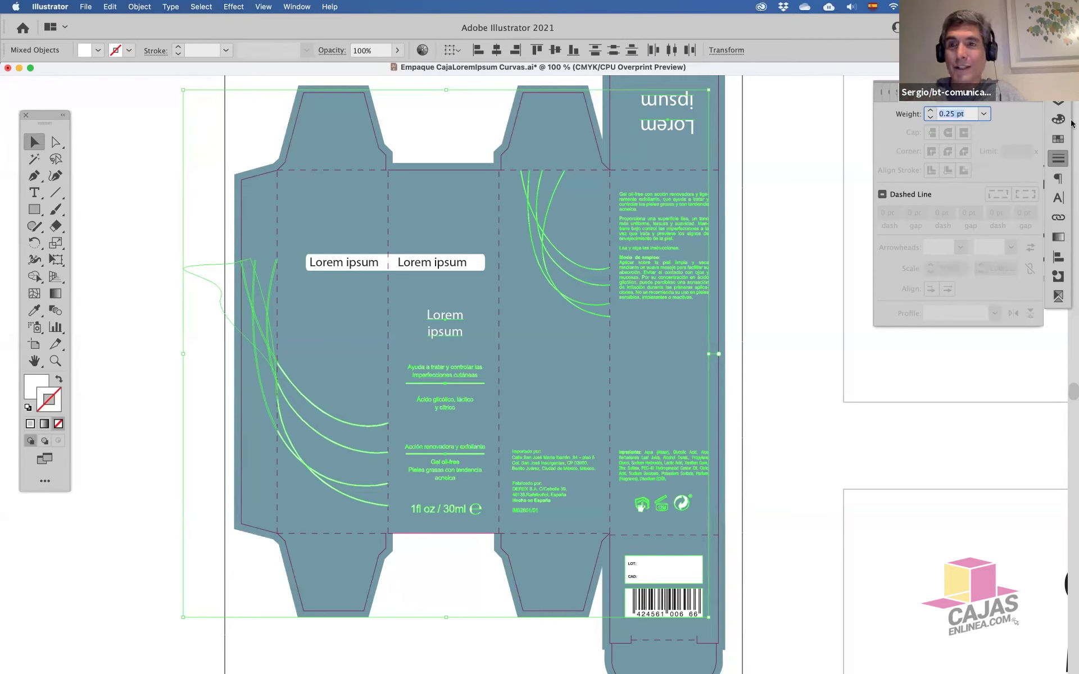
pyautogui.press('Return')
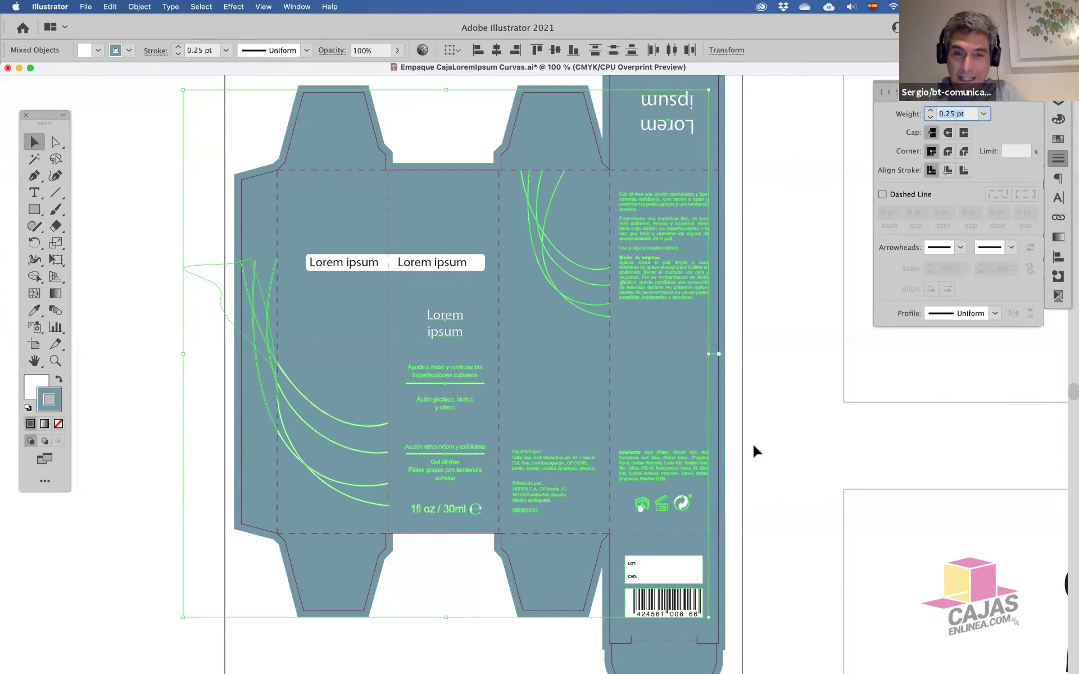
pyautogui.click(665, 461)
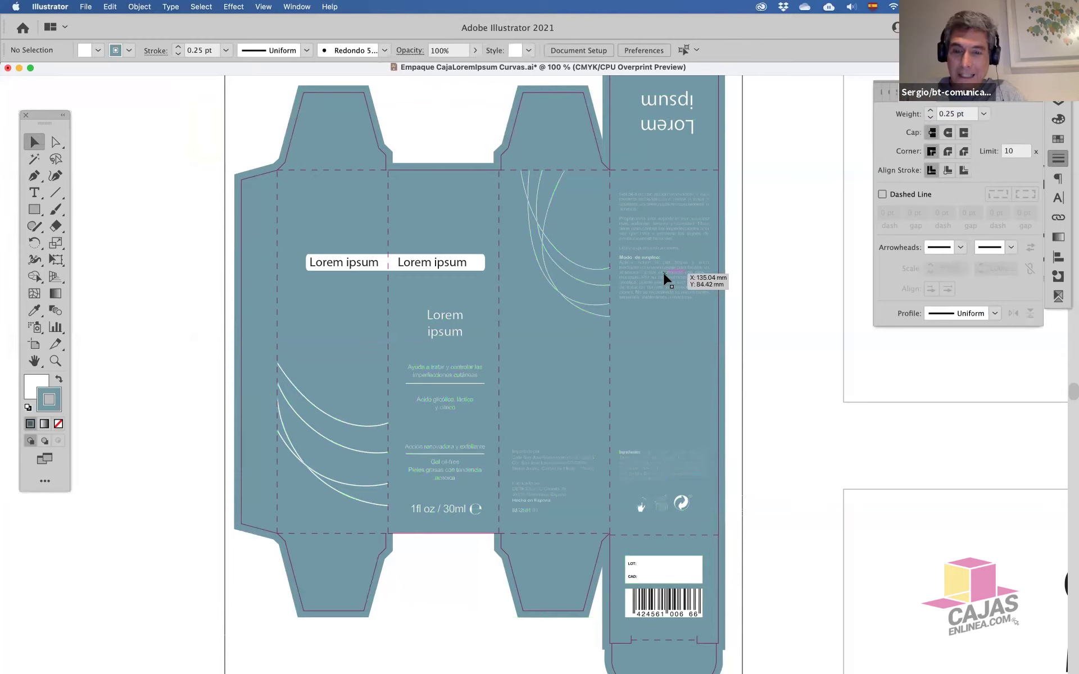
pyautogui.press('super+equal')
pyautogui.press('super+z')
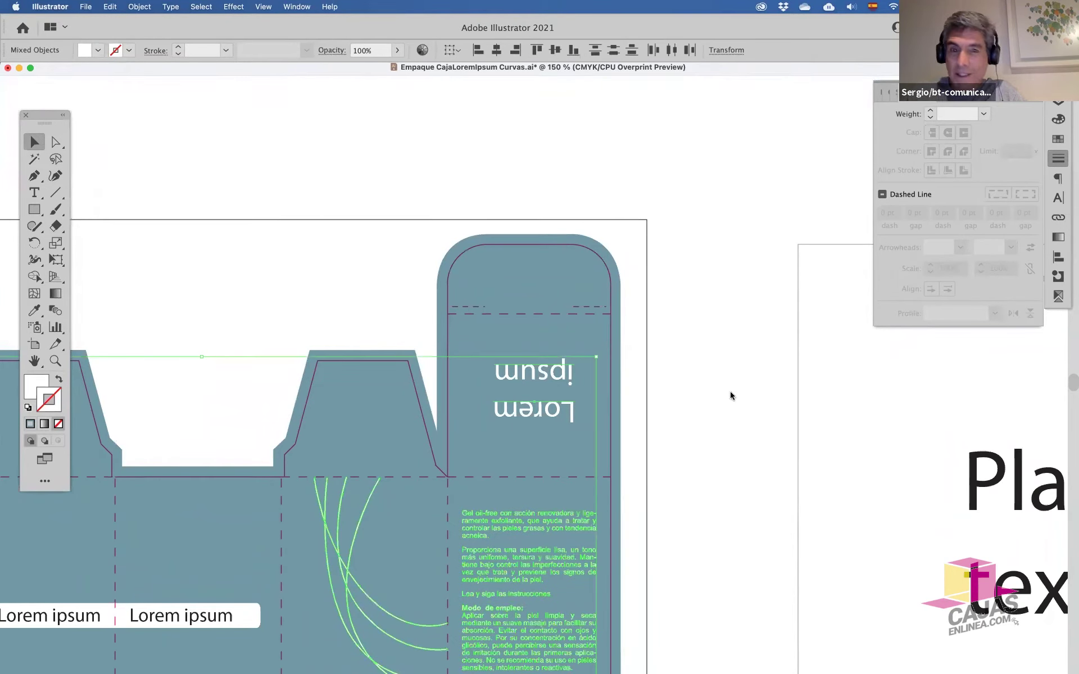
# Give the selected white artwork a 0.25 pt stroke aligned to the outside
pyautogui.click(964, 115)
pyautogui.write('.25')
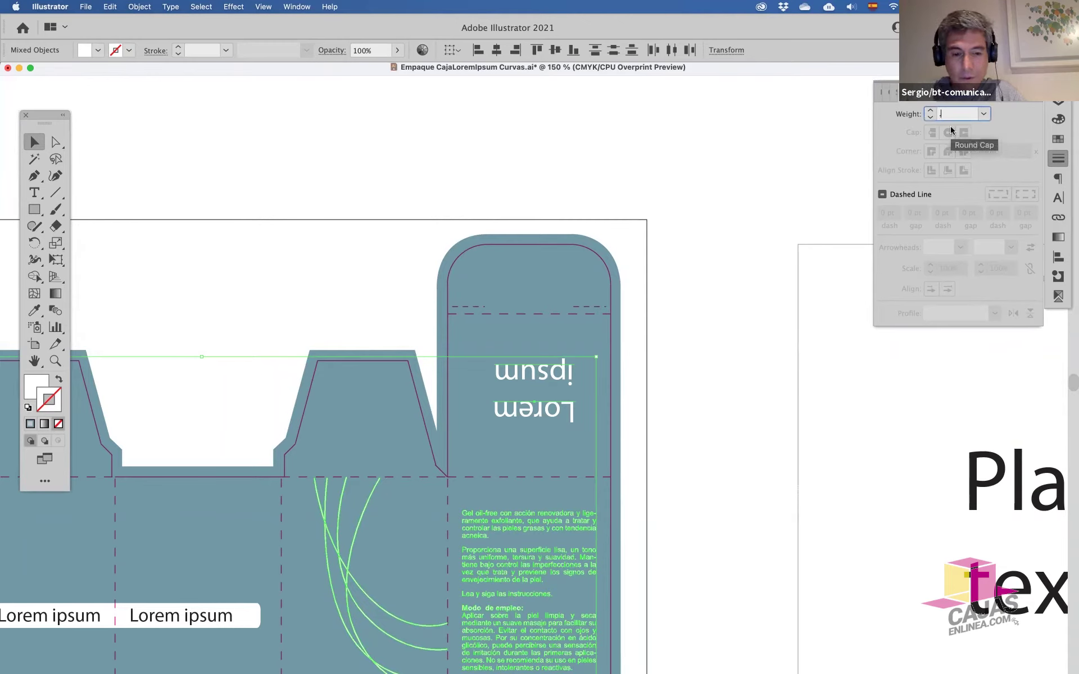
pyautogui.write('pt')
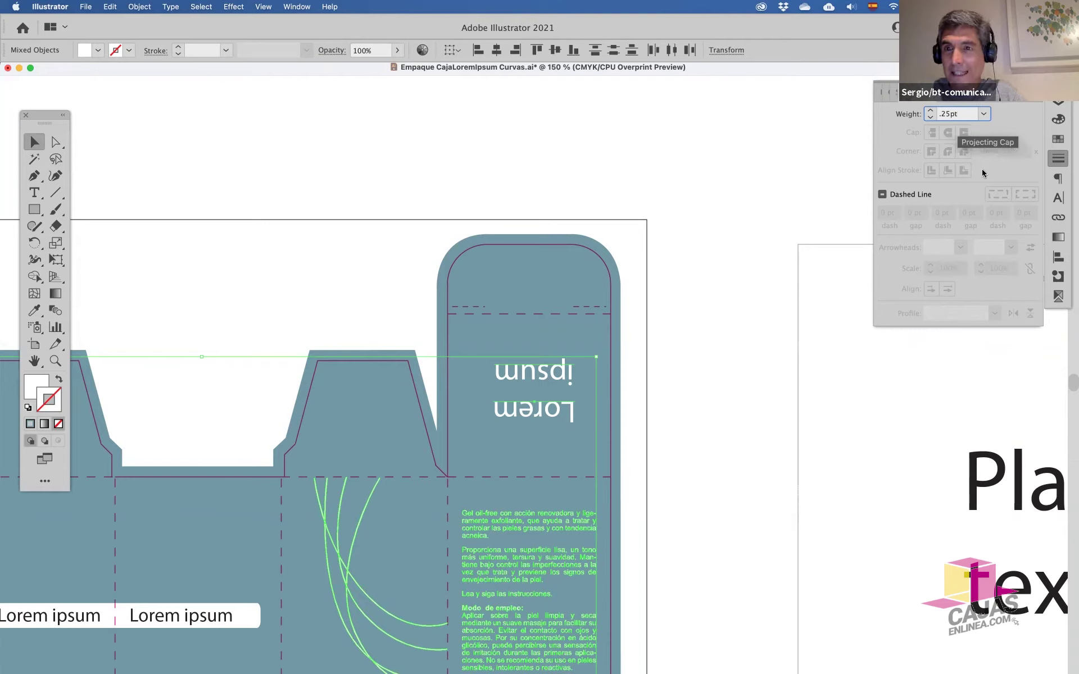
pyautogui.press('Return')
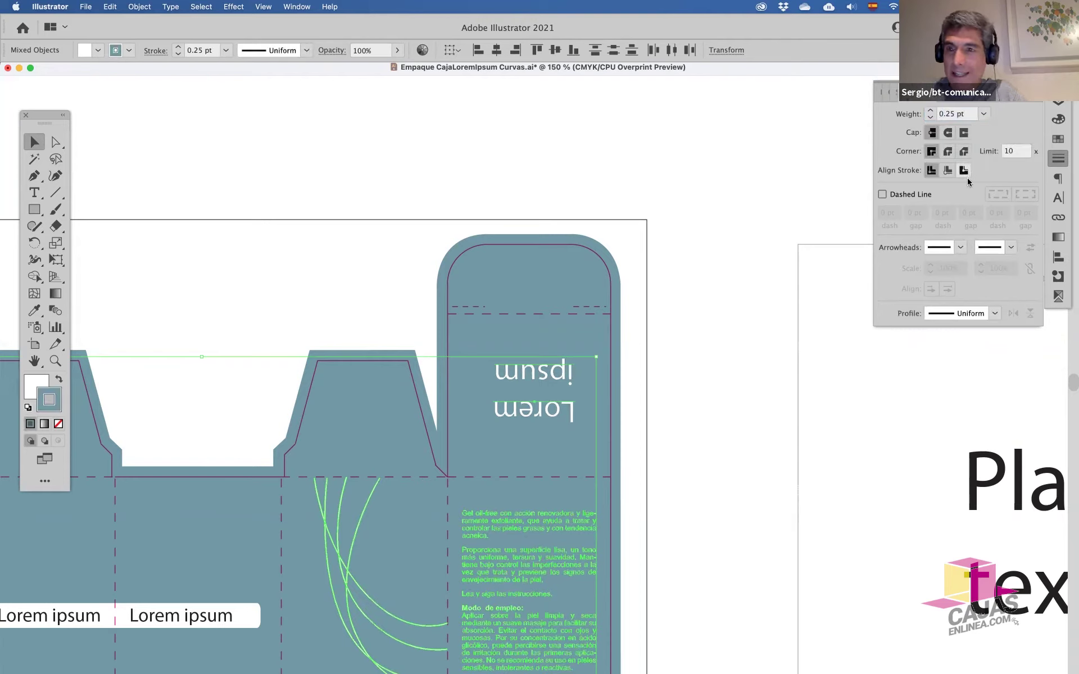
pyautogui.click(962, 171)
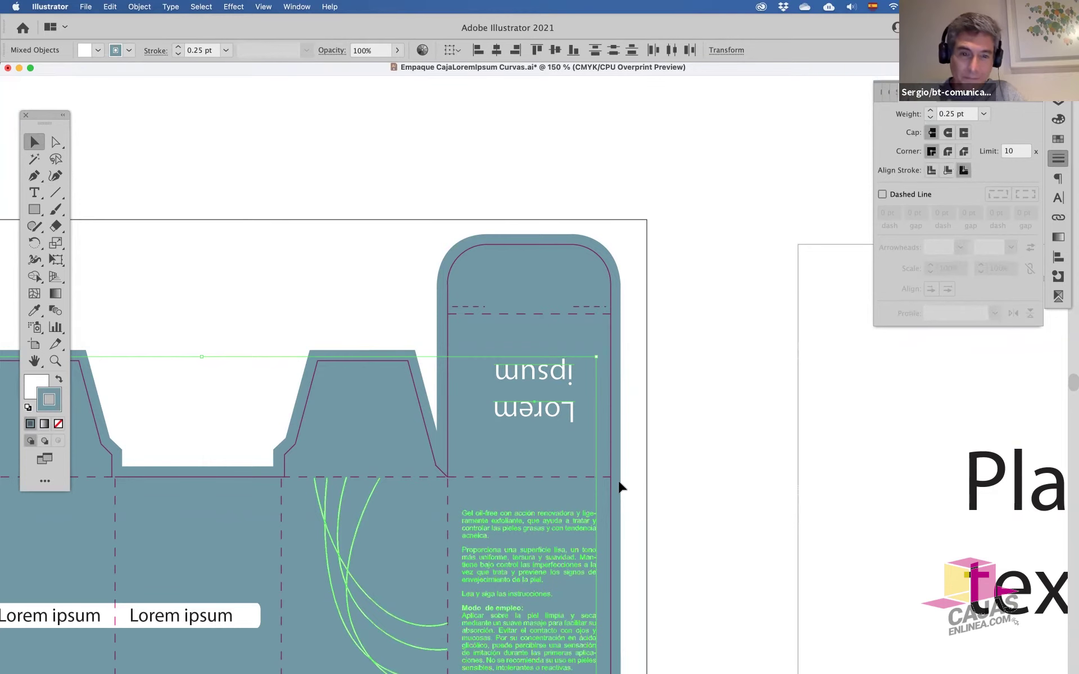
# Check the stroke colour of the selected white artwork, and show the Negro Overprint layer again above the CMY layer
pyautogui.scroll(-1, 620, 487)
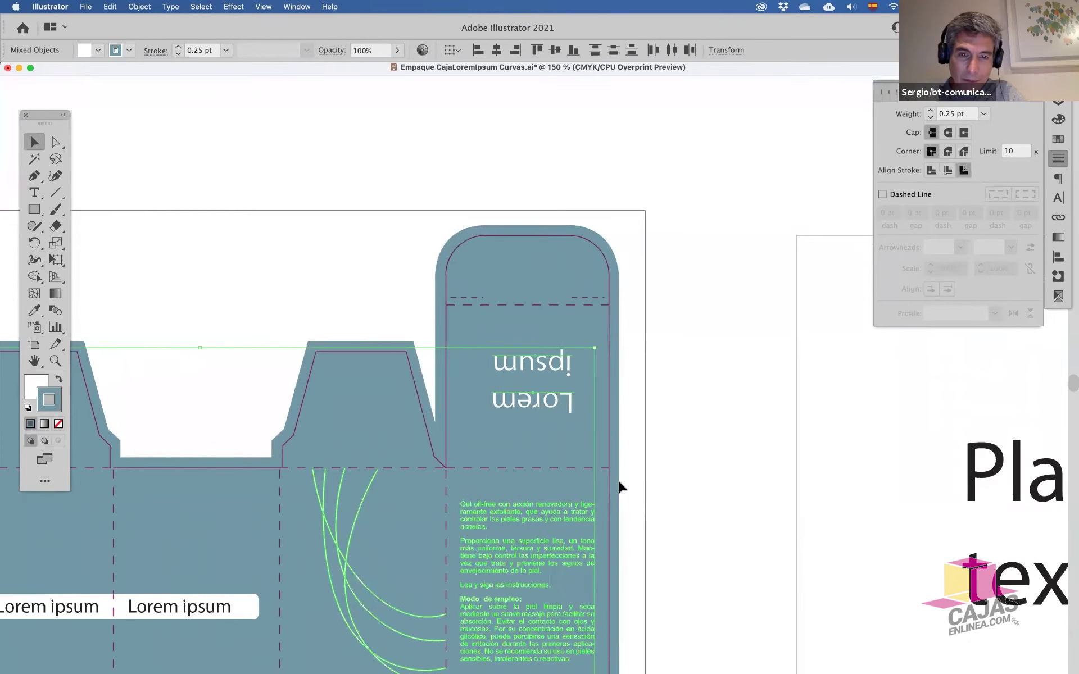
pyautogui.scroll(-5, 620, 486)
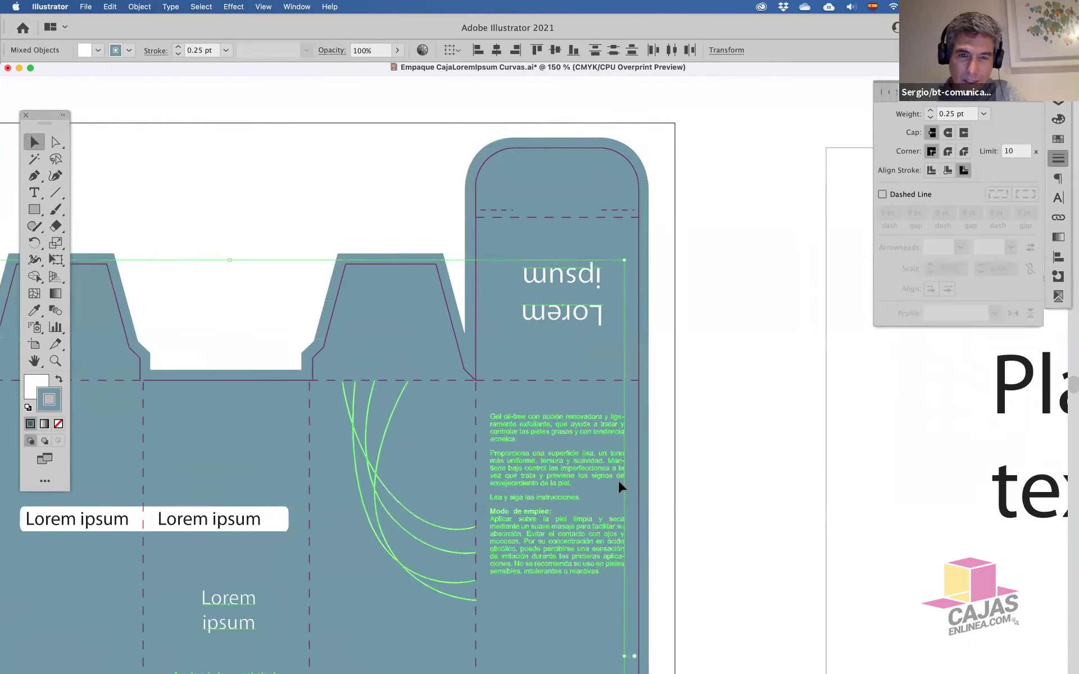
pyautogui.scroll(-2, 619, 482)
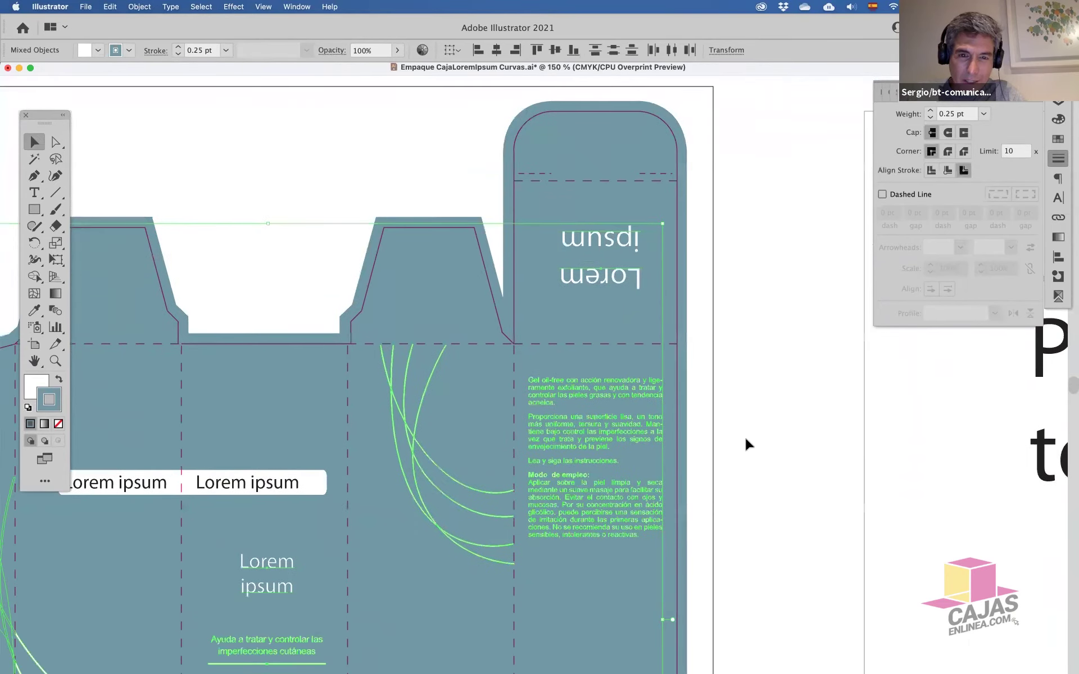
pyautogui.click(1058, 119)
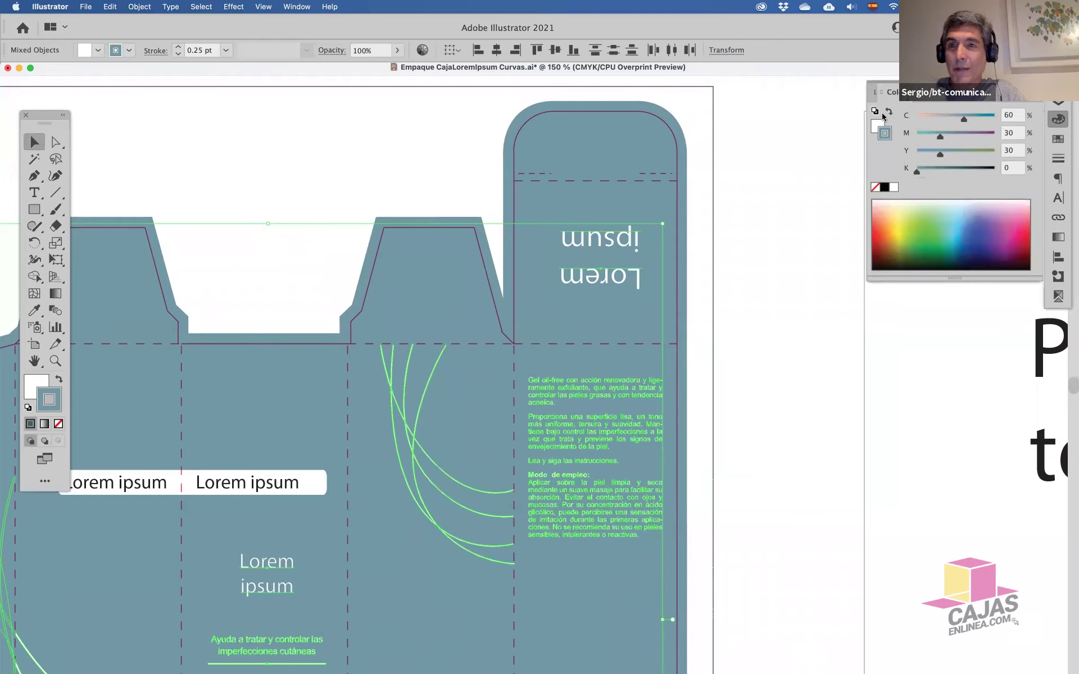
pyautogui.click(874, 92)
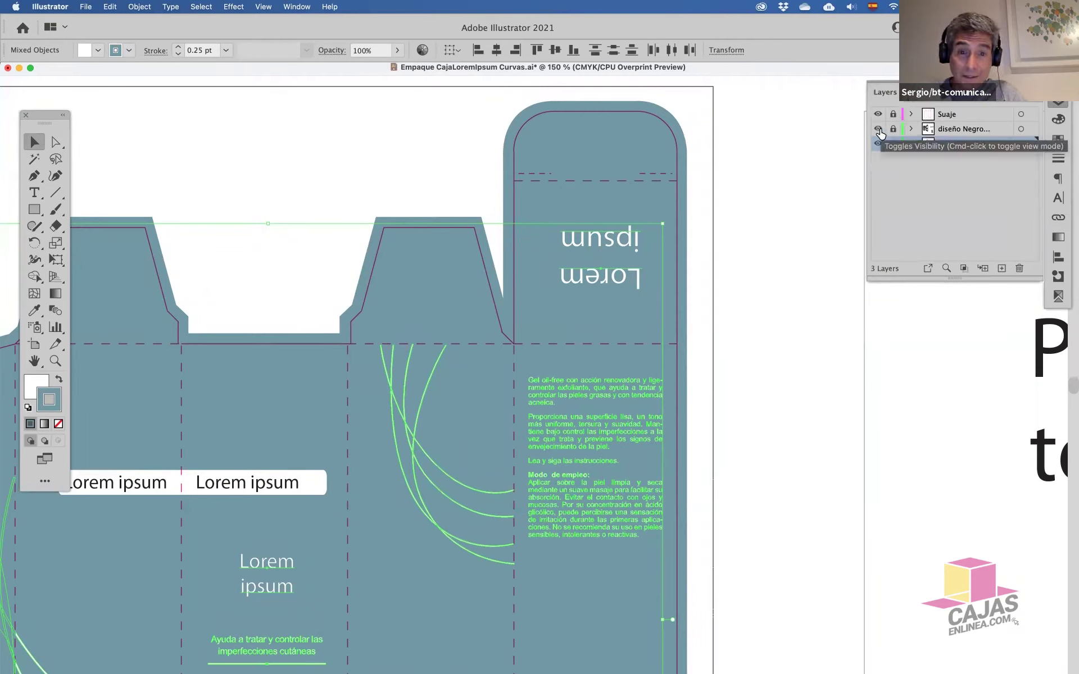
pyautogui.click(878, 129)
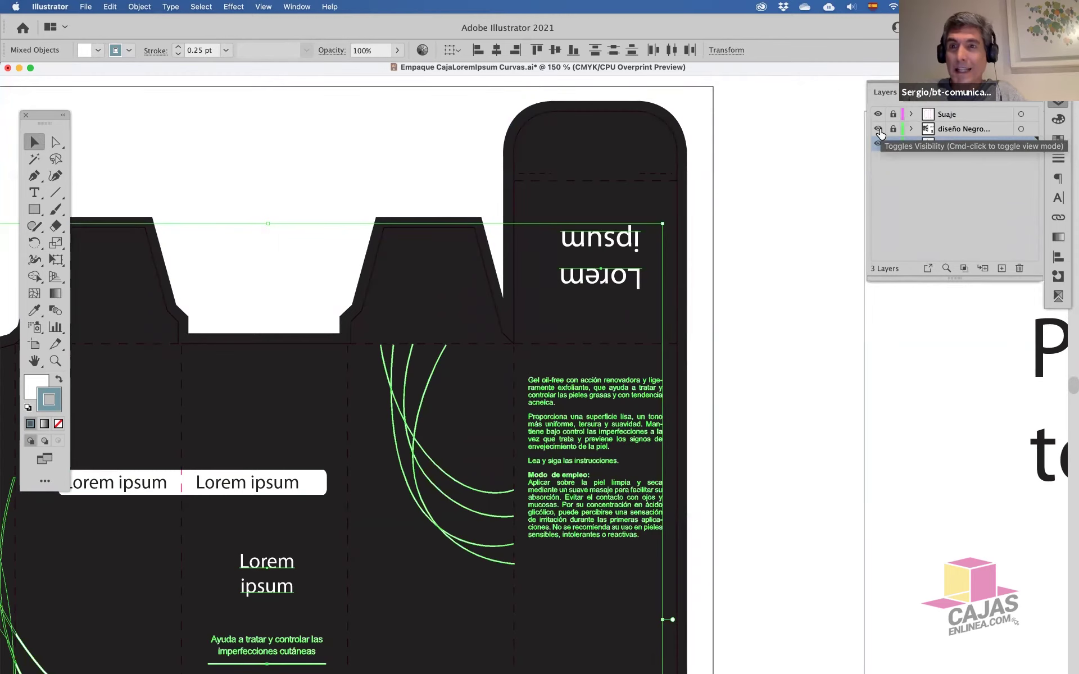
# Hide the Negro overprint layer and show the CMY layer beneath the die line
pyautogui.click(878, 144)
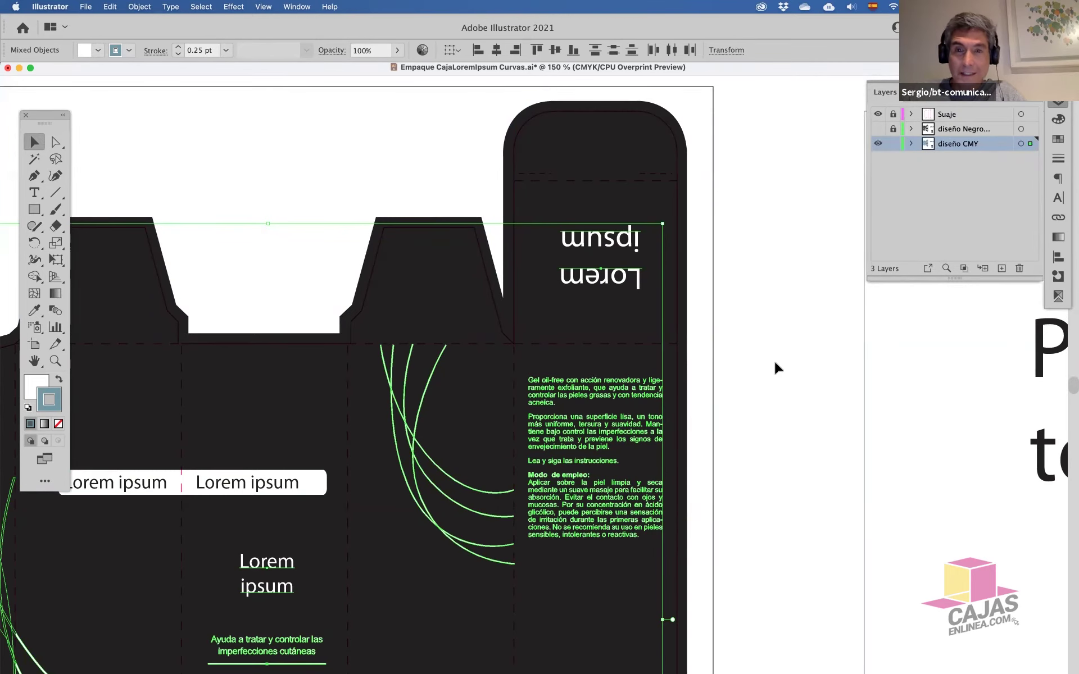
pyautogui.press('cmd+minus')
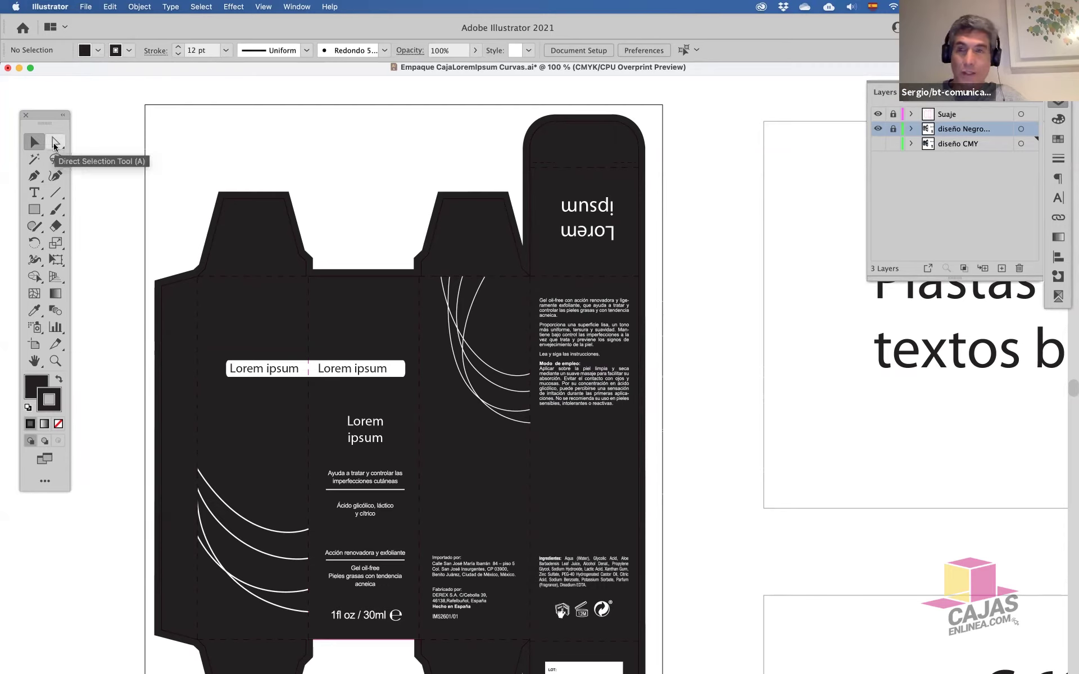
pyautogui.click(878, 129)
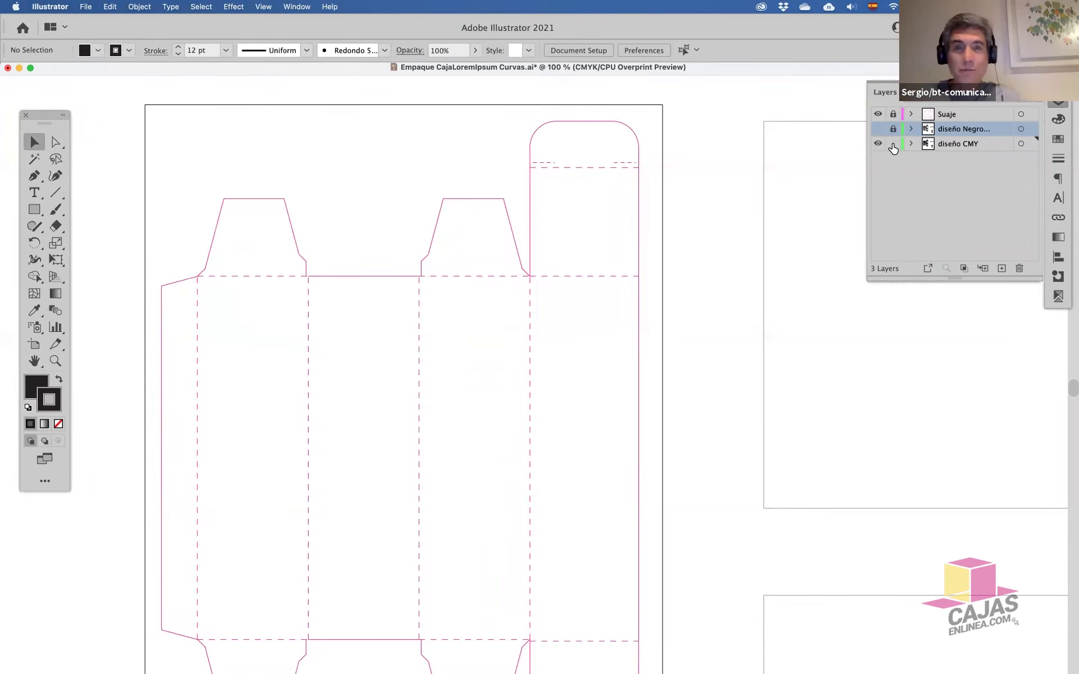
pyautogui.click(878, 144)
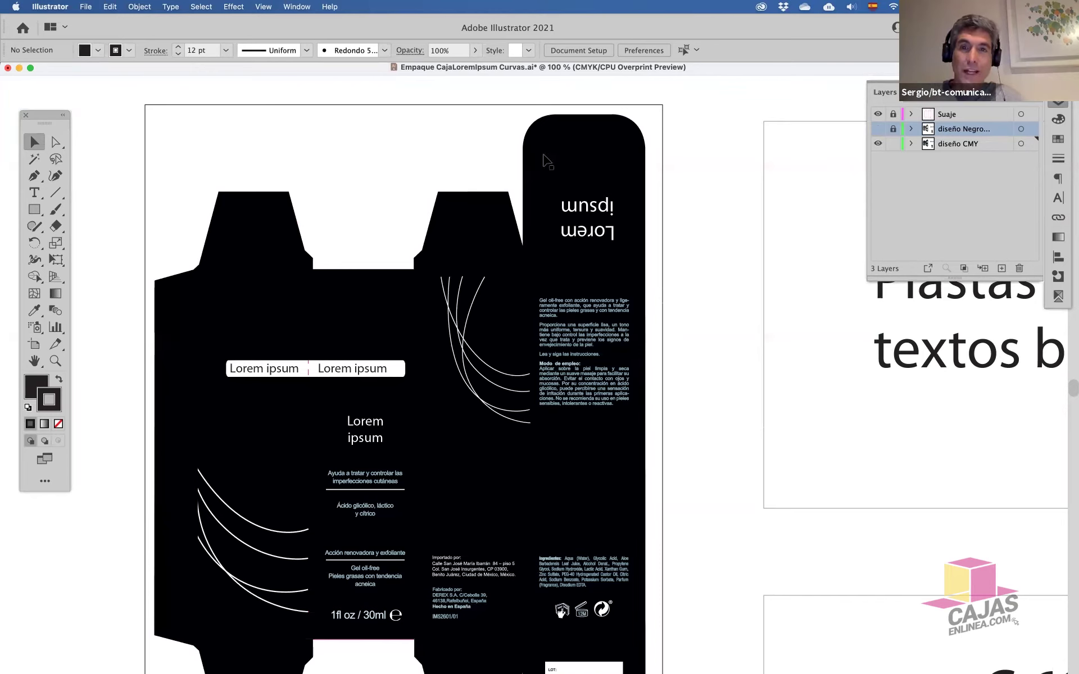
# Set the black component (K) of the box background's stroke to 0% on the CMY layer
pyautogui.click(580, 147)
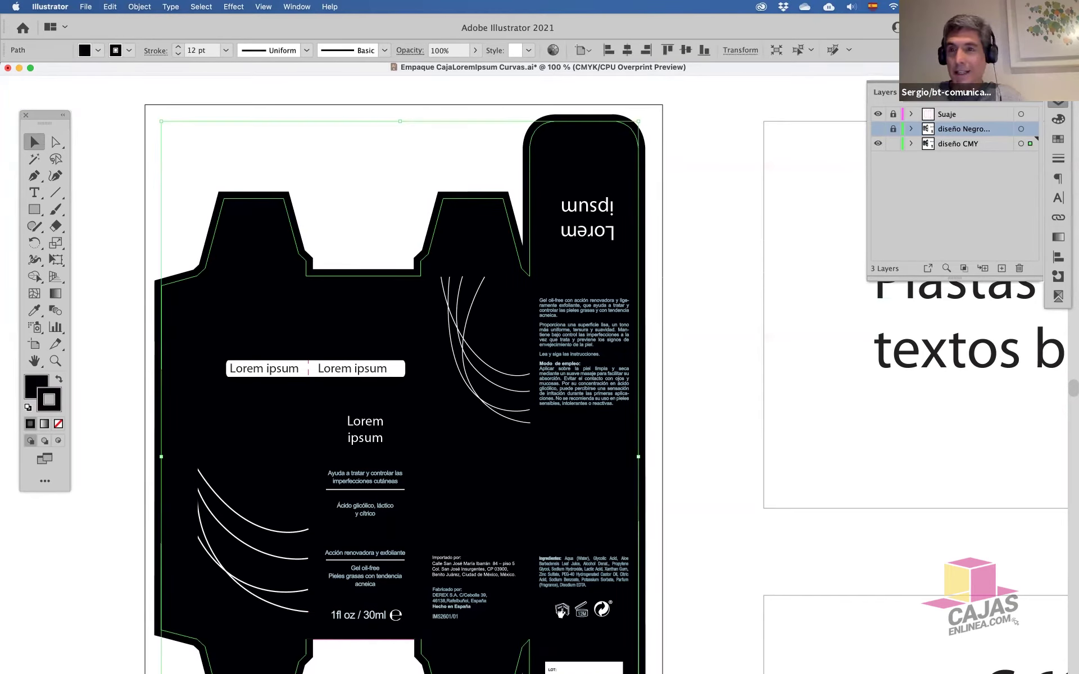
pyautogui.click(1060, 120)
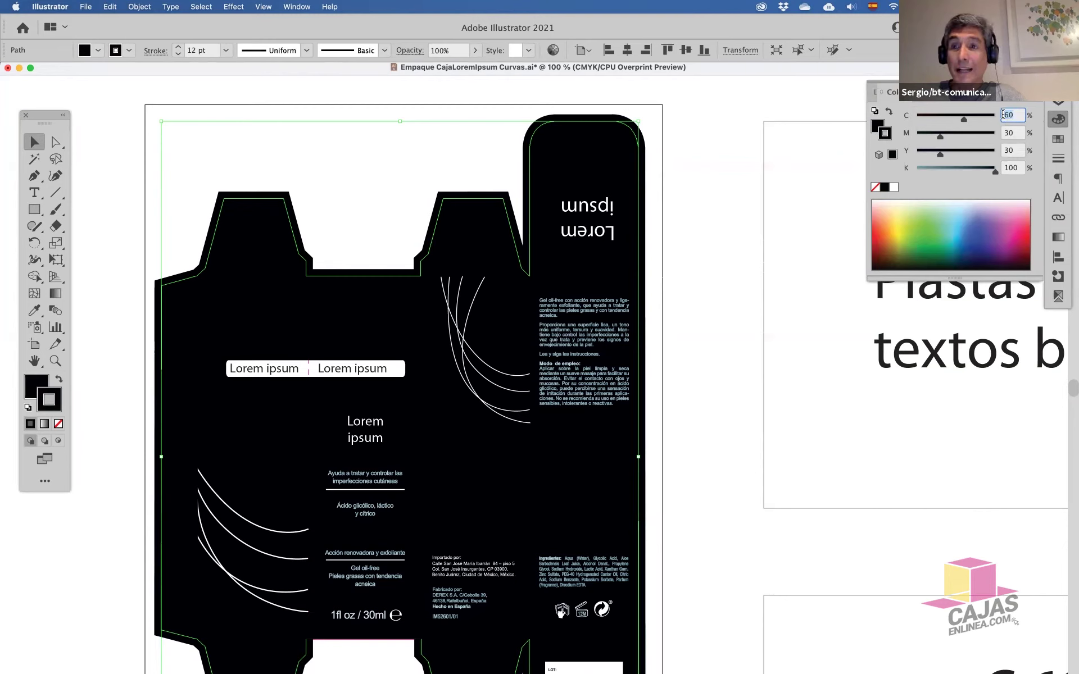
pyautogui.doubleClick(1012, 167)
pyautogui.write('0')
pyautogui.press('Tab')
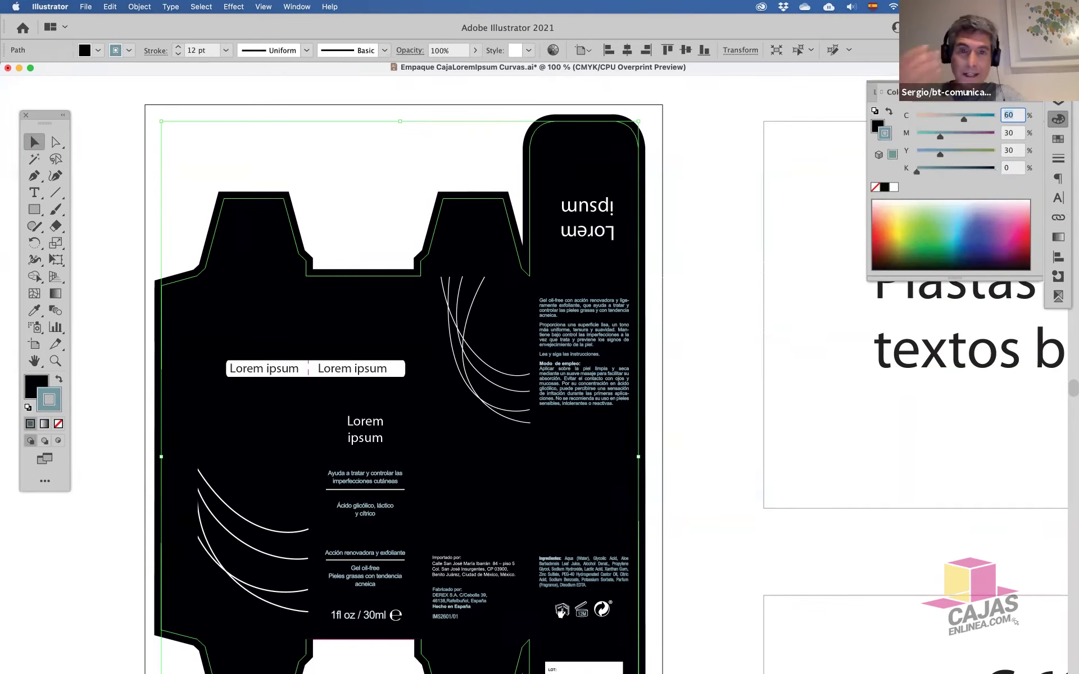
# Set the black component (K) of the box background's fill to 0%
pyautogui.click(875, 127)
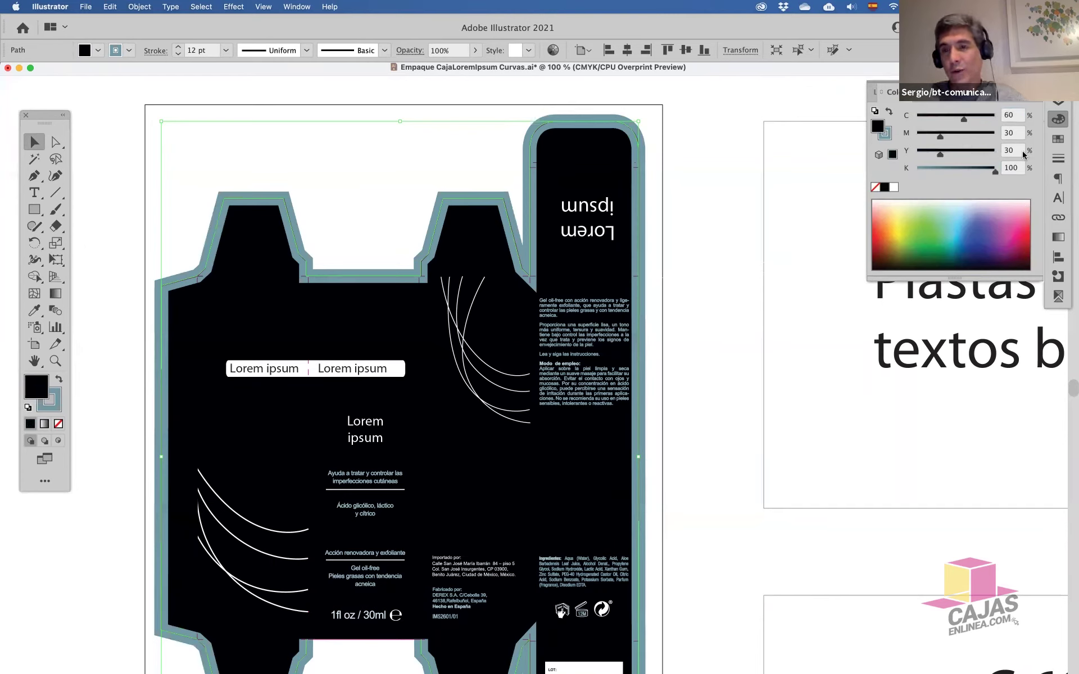
pyautogui.click(1009, 168)
pyautogui.write('0')
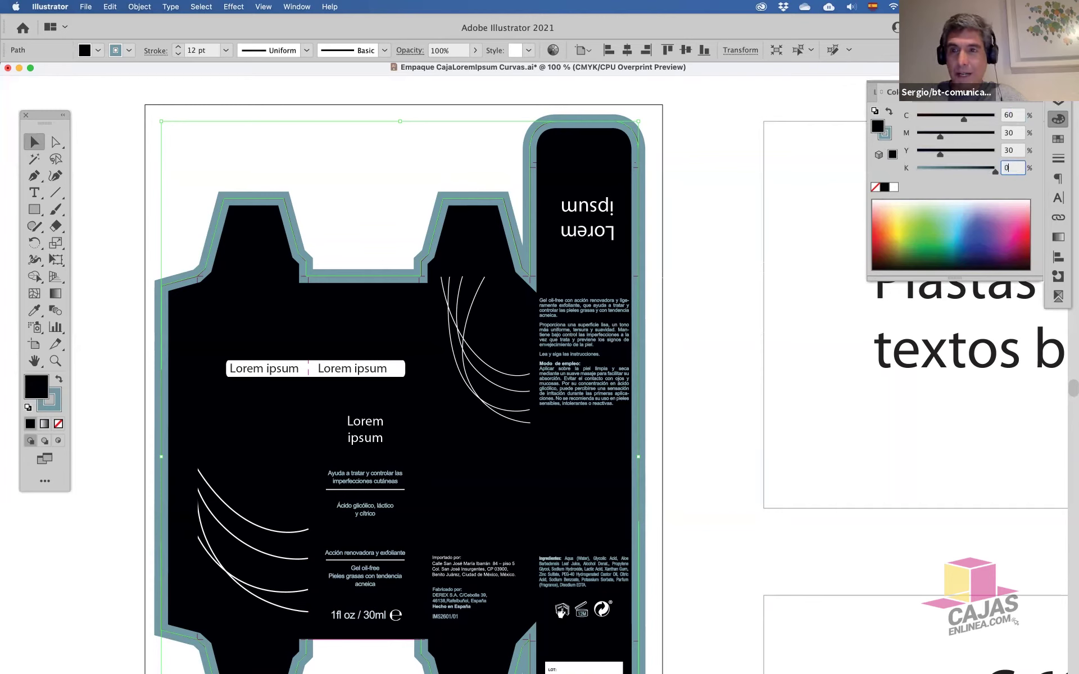
pyautogui.press('Tab')
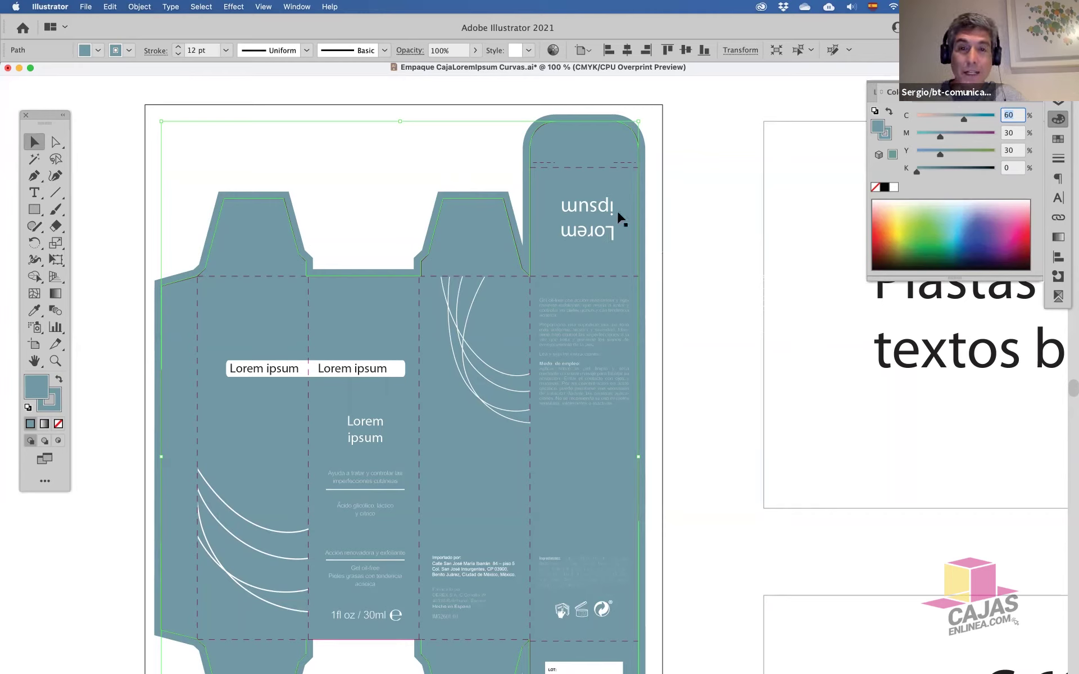
# Select all artwork with the same white fill colour as the upside-down "Lorem ipsum" text
pyautogui.click(583, 209)
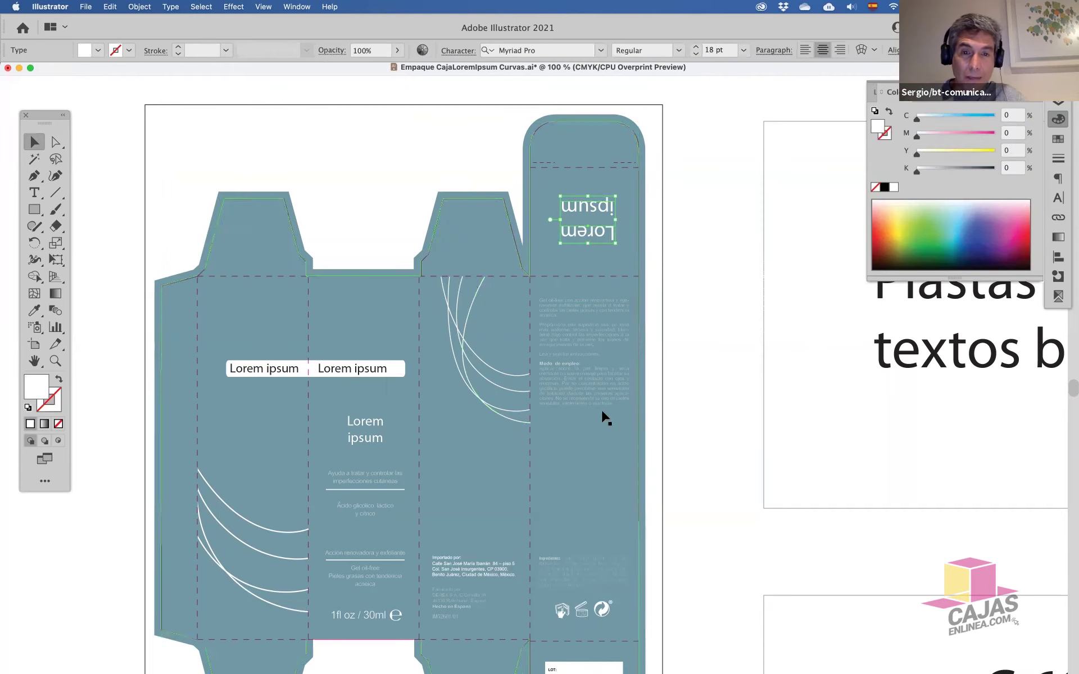
pyautogui.click(213, 6)
pyautogui.moveTo(224, 124)
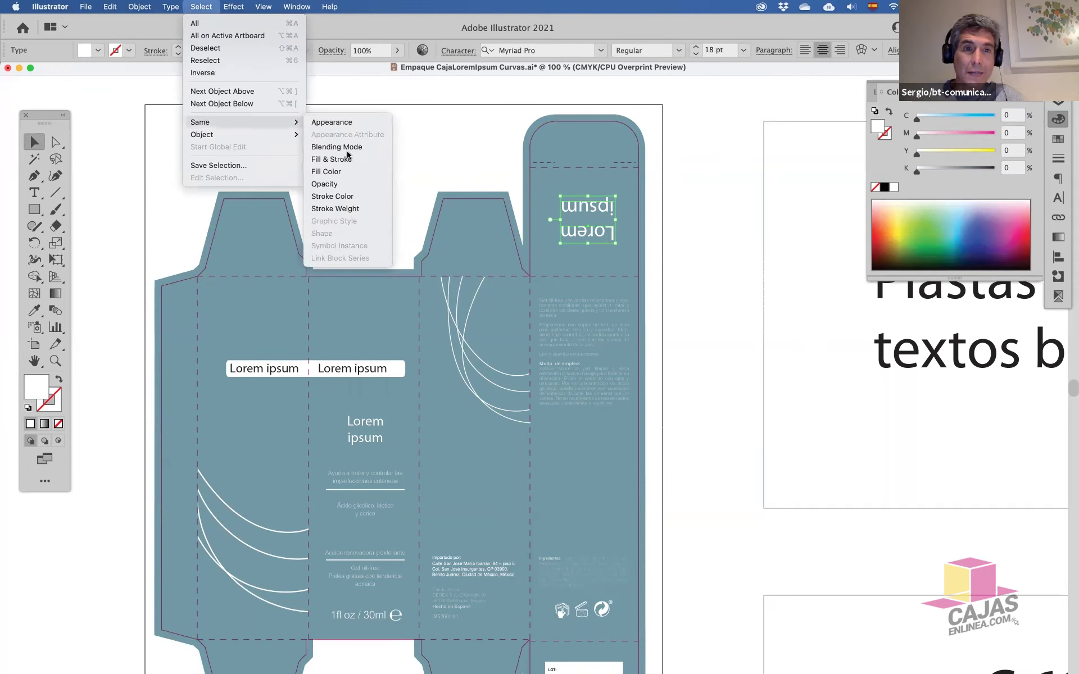
pyautogui.click(349, 172)
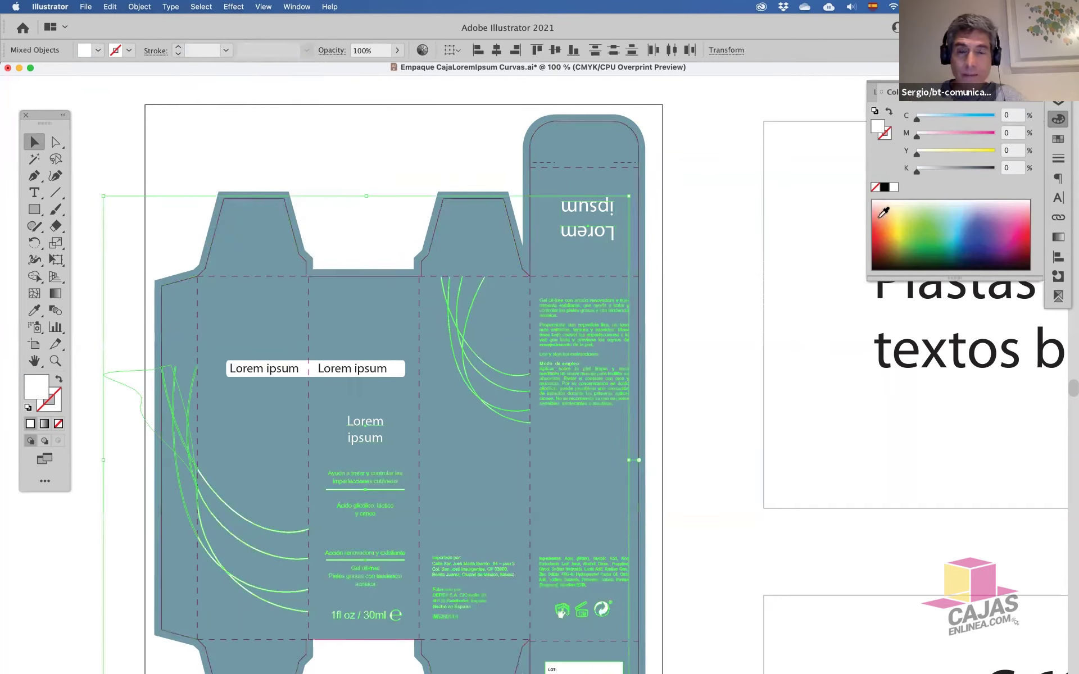
# Give the selected white artwork a white 0.25 pt stroke aligned to the outside, and deselect it
pyautogui.click(888, 135)
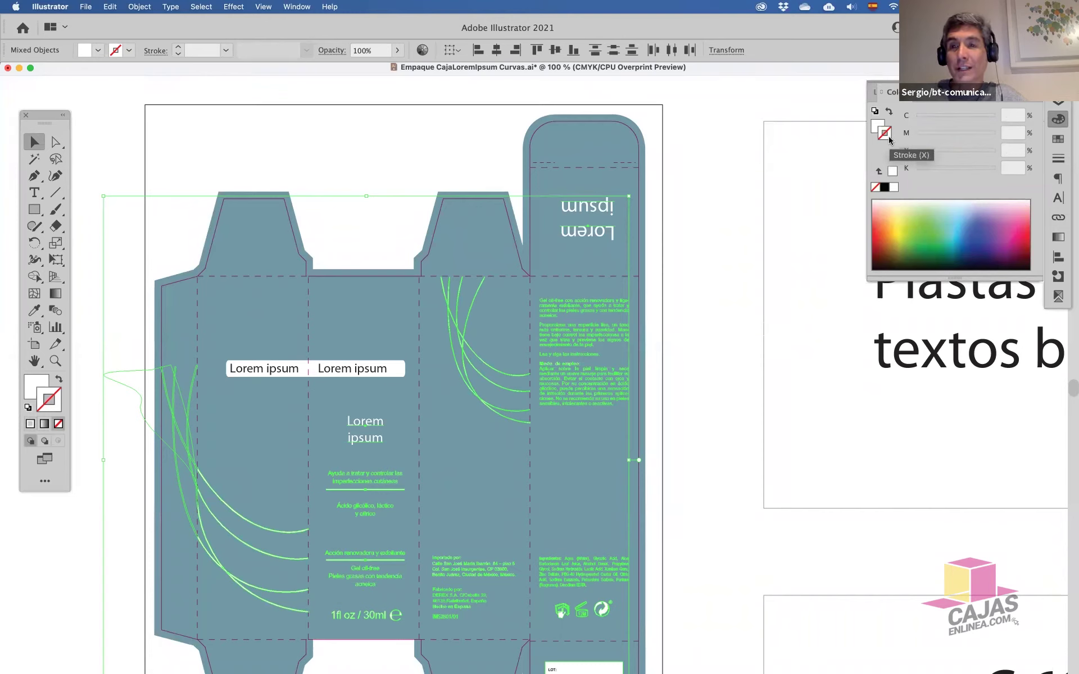
pyautogui.click(894, 173)
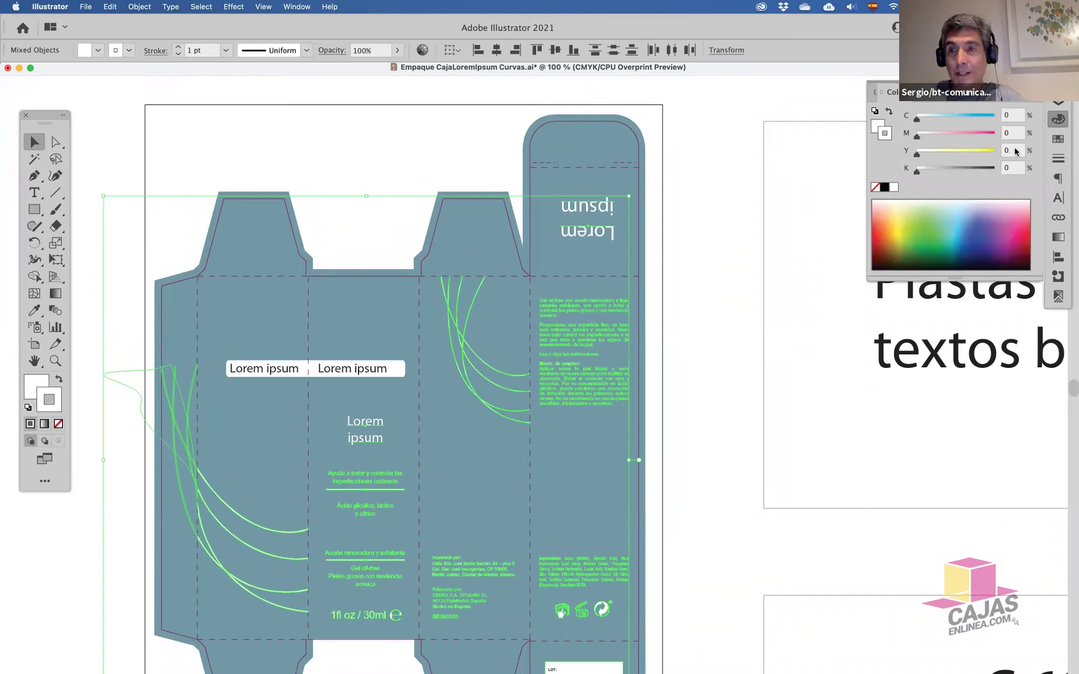
pyautogui.click(1058, 159)
pyautogui.click(937, 116)
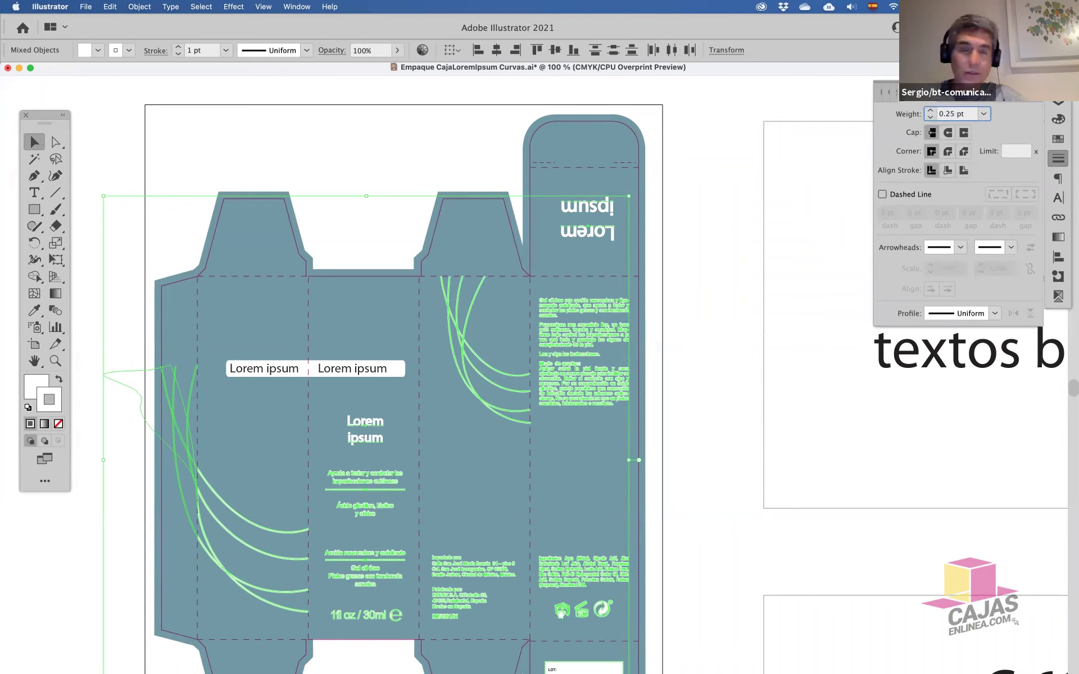
pyautogui.write('0.25 pt')
pyautogui.press('Tab')
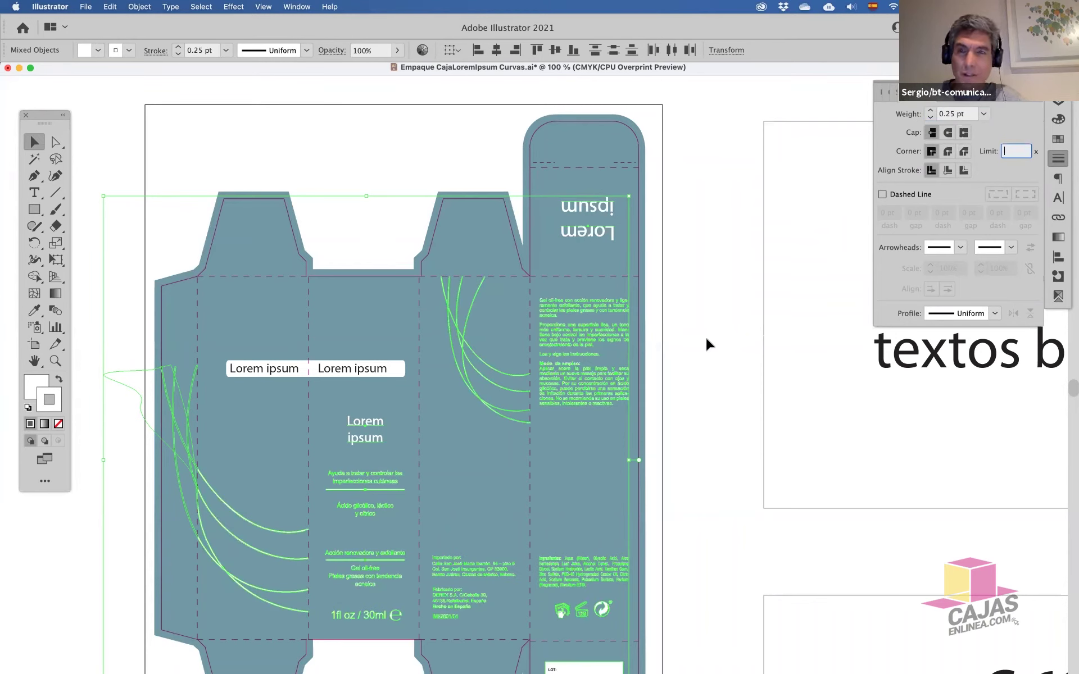
pyautogui.click(963, 170)
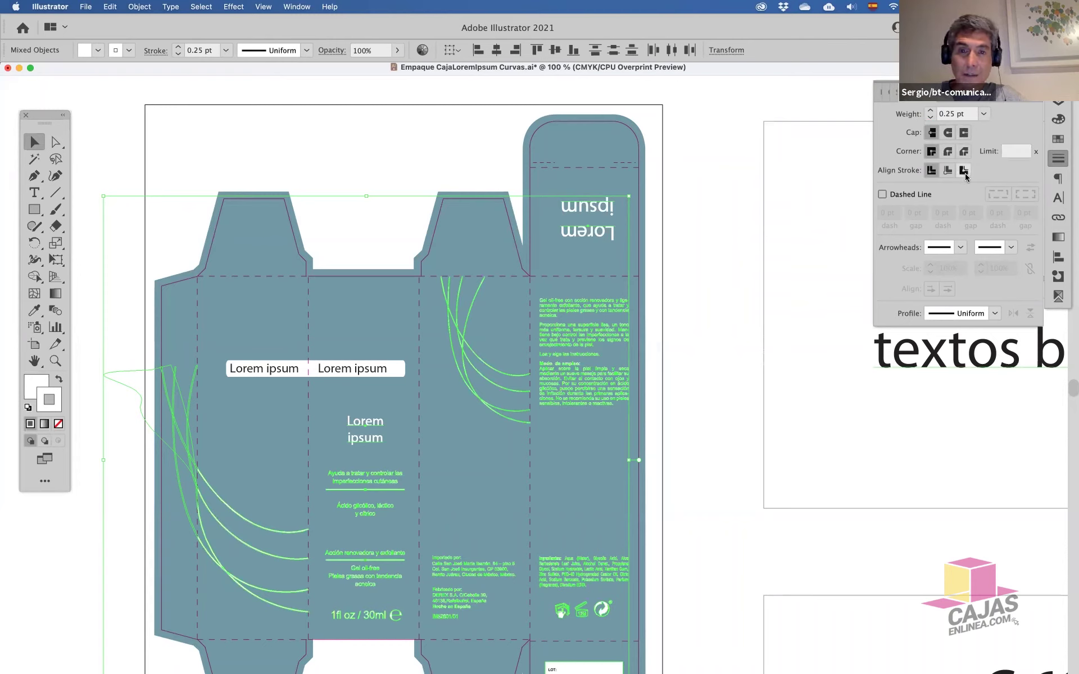
pyautogui.click(963, 171)
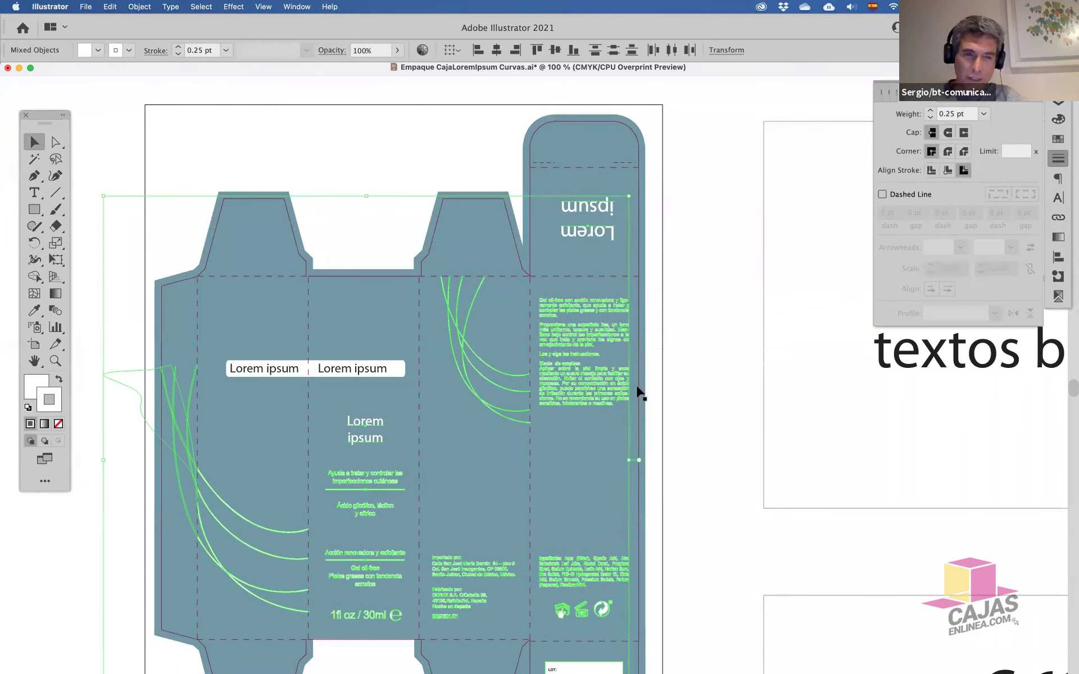
pyautogui.click(676, 497)
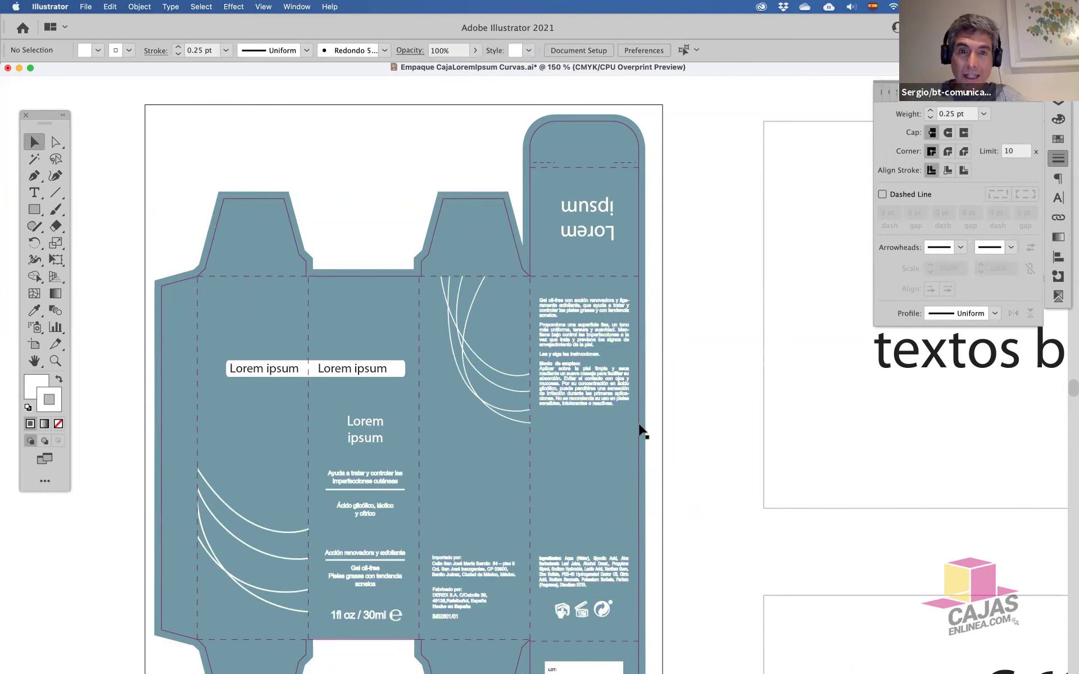
# Compare the thickened white artwork with the Negro overprint layer shown and hidden, and leave that layer visible
pyautogui.press('super+equal')
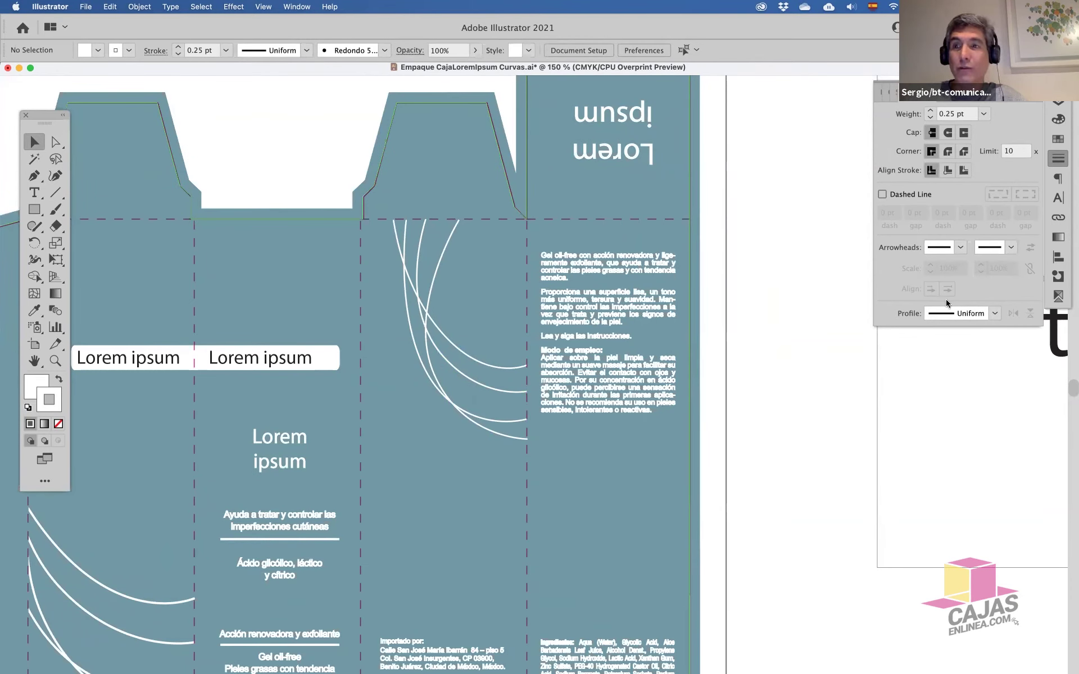
pyautogui.click(1058, 101)
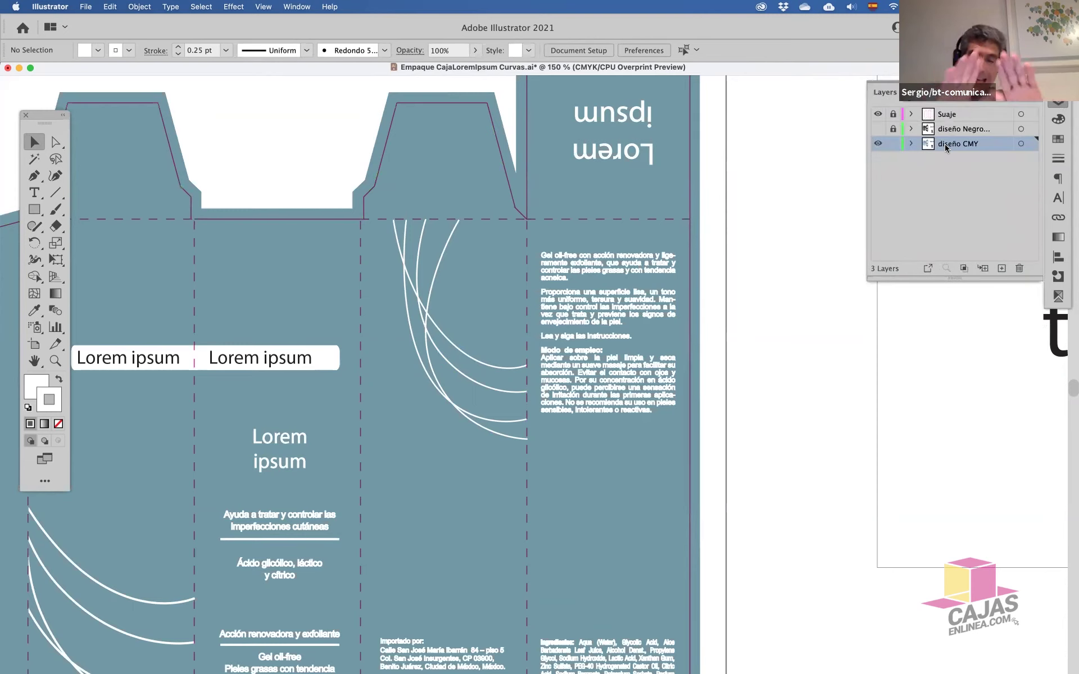
pyautogui.click(877, 130)
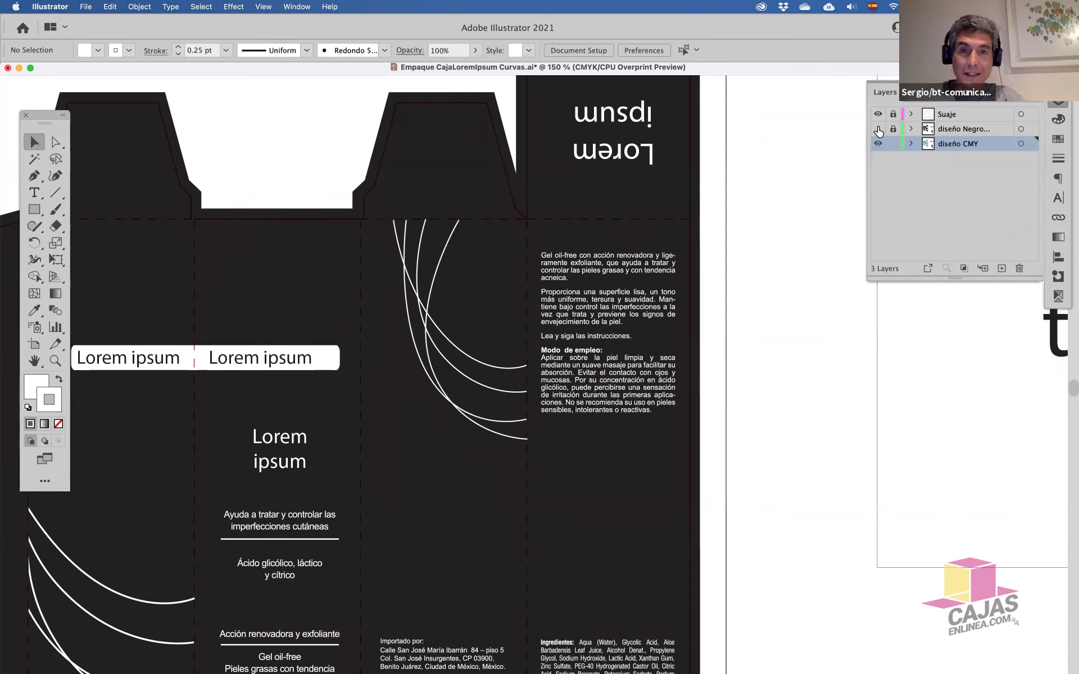
pyautogui.click(878, 129)
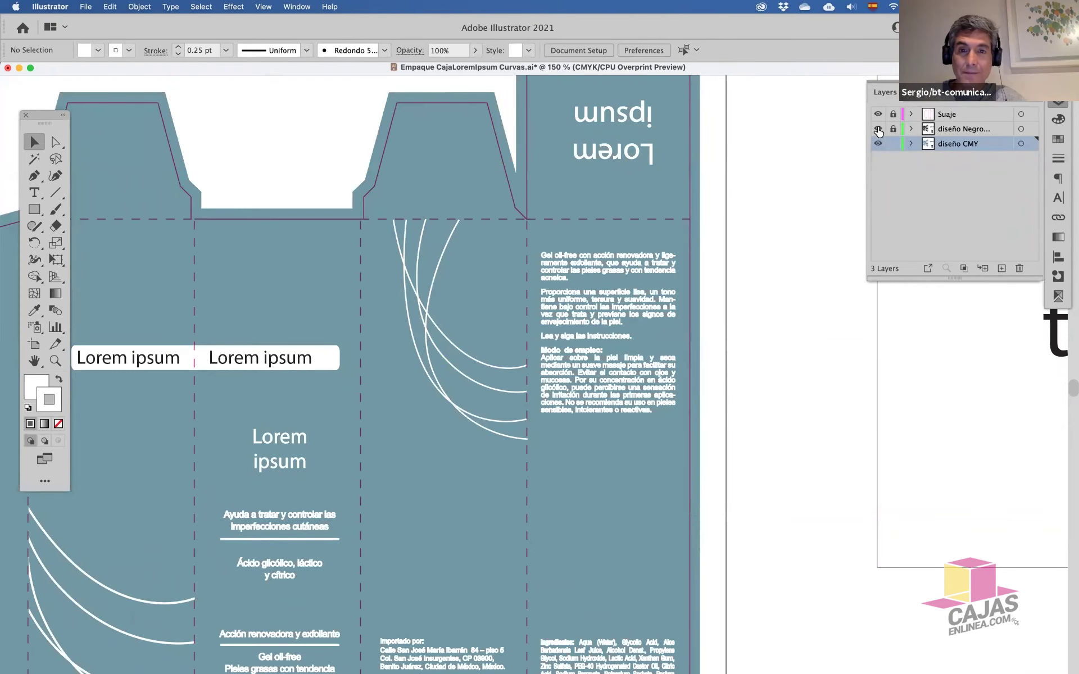
pyautogui.click(877, 129)
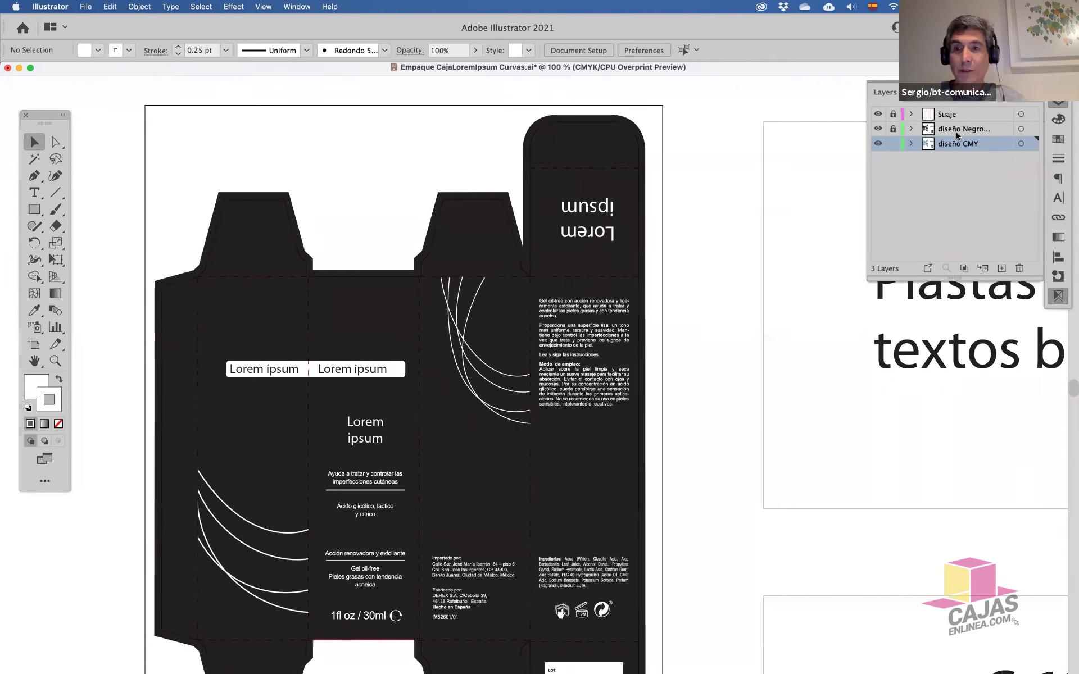
# Examine the separations with the black plate hidden and with the black plate as the only process colour
pyautogui.click(1058, 296)
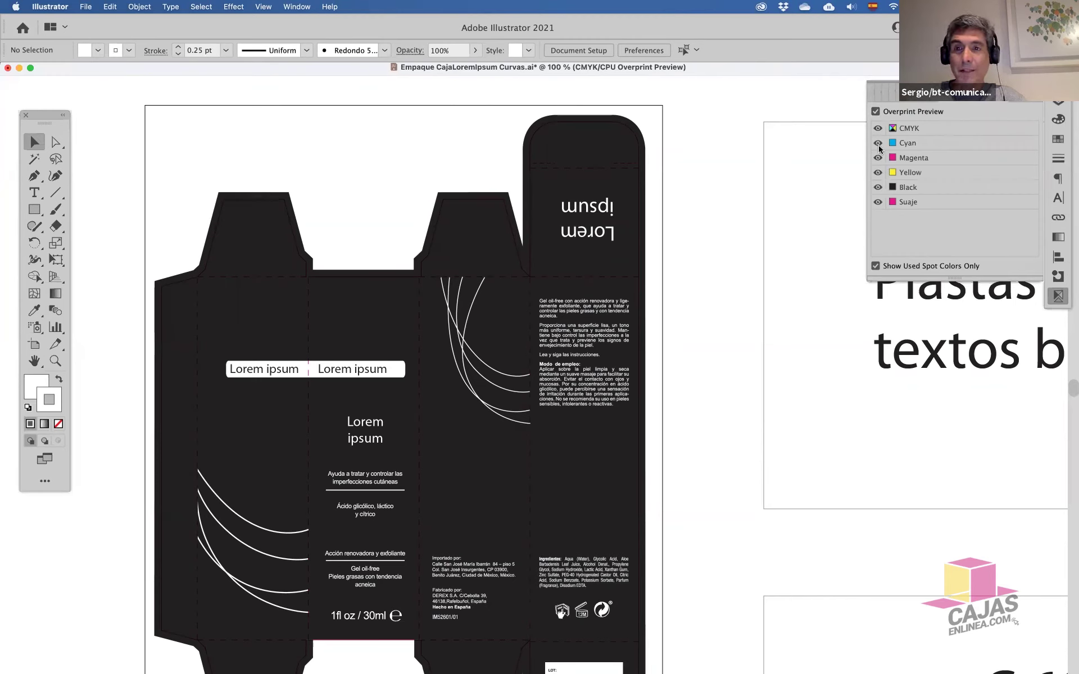
pyautogui.click(878, 187)
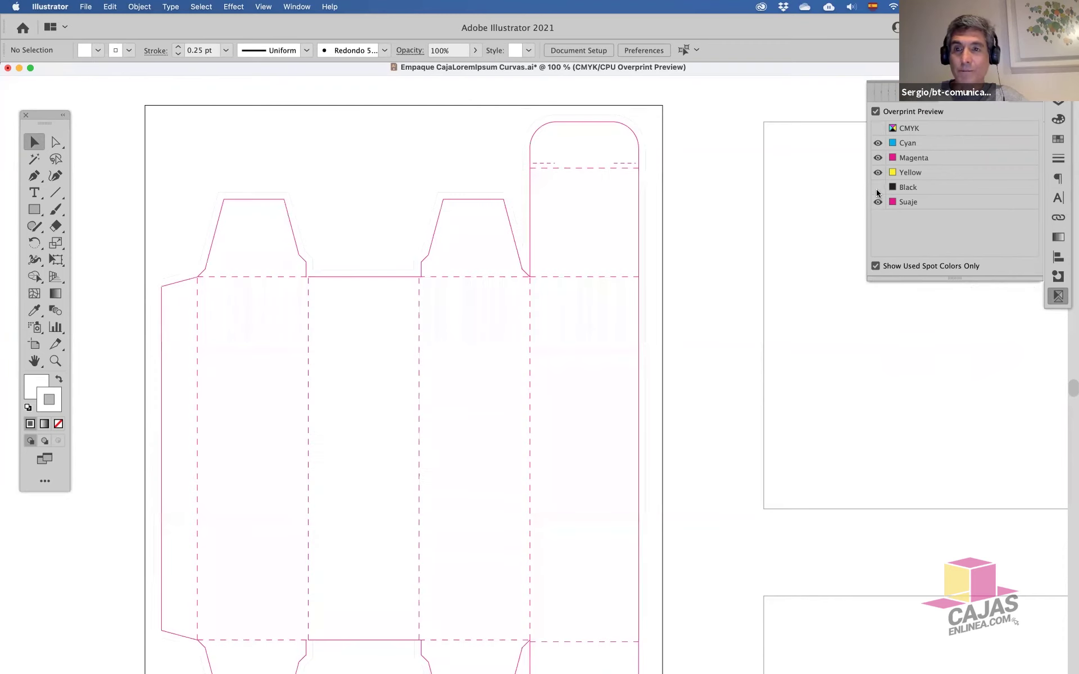
pyautogui.click(877, 127)
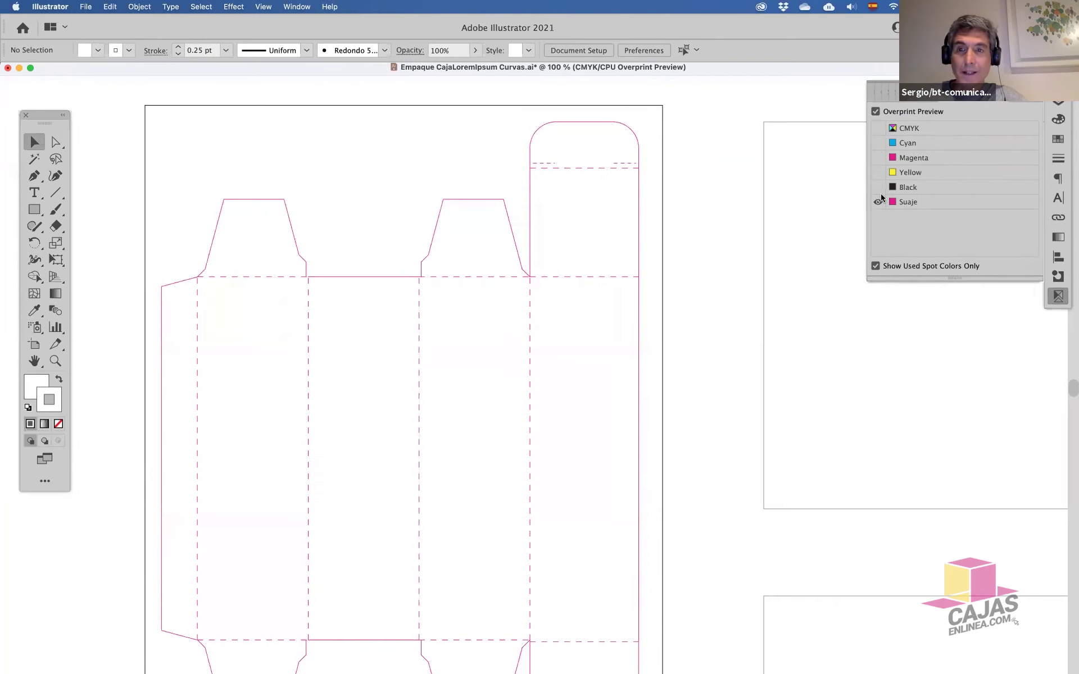
pyautogui.click(879, 187)
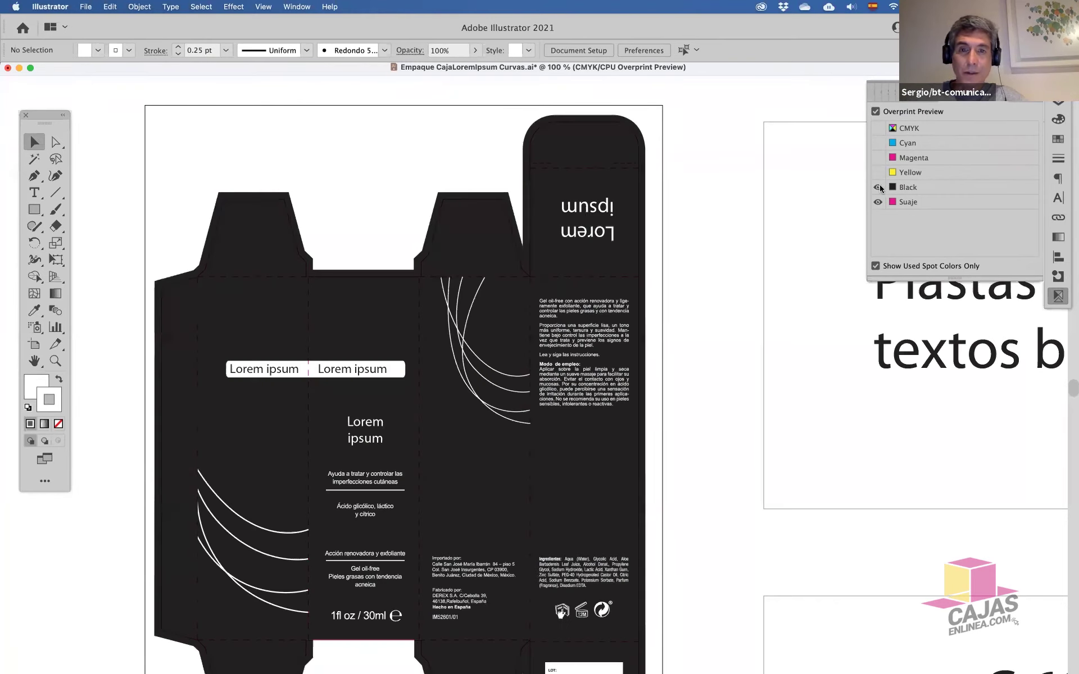
pyautogui.click(878, 187)
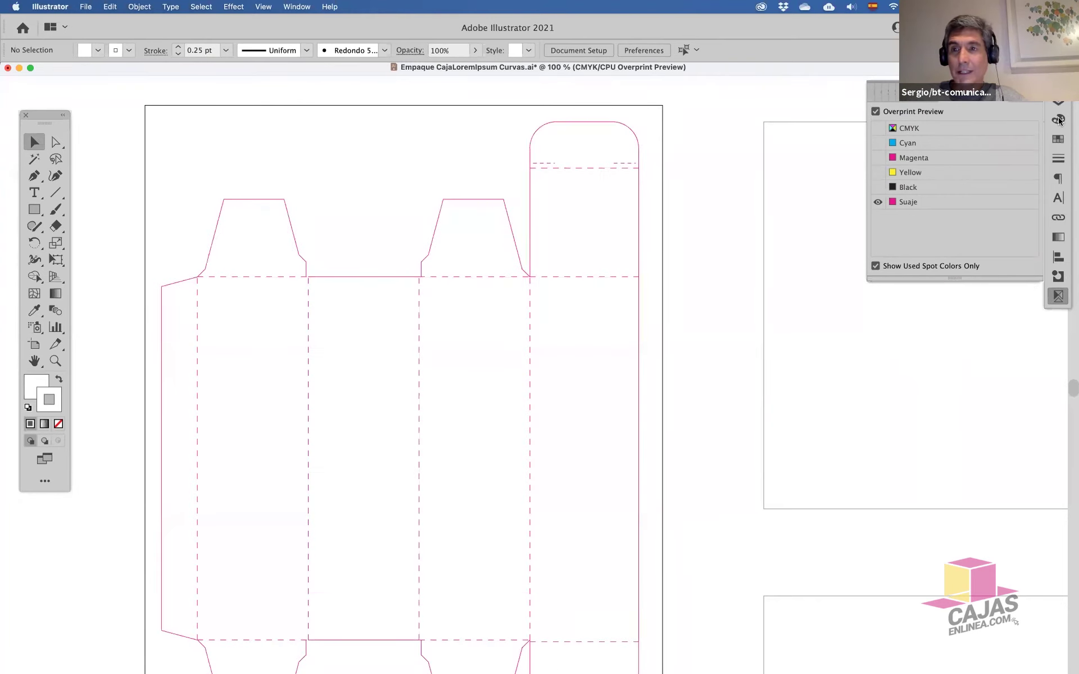
# Check the layer visibility, preview the cyan separation without the other process plates, and show all CMYK plates again
pyautogui.click(1058, 117)
pyautogui.click(1058, 108)
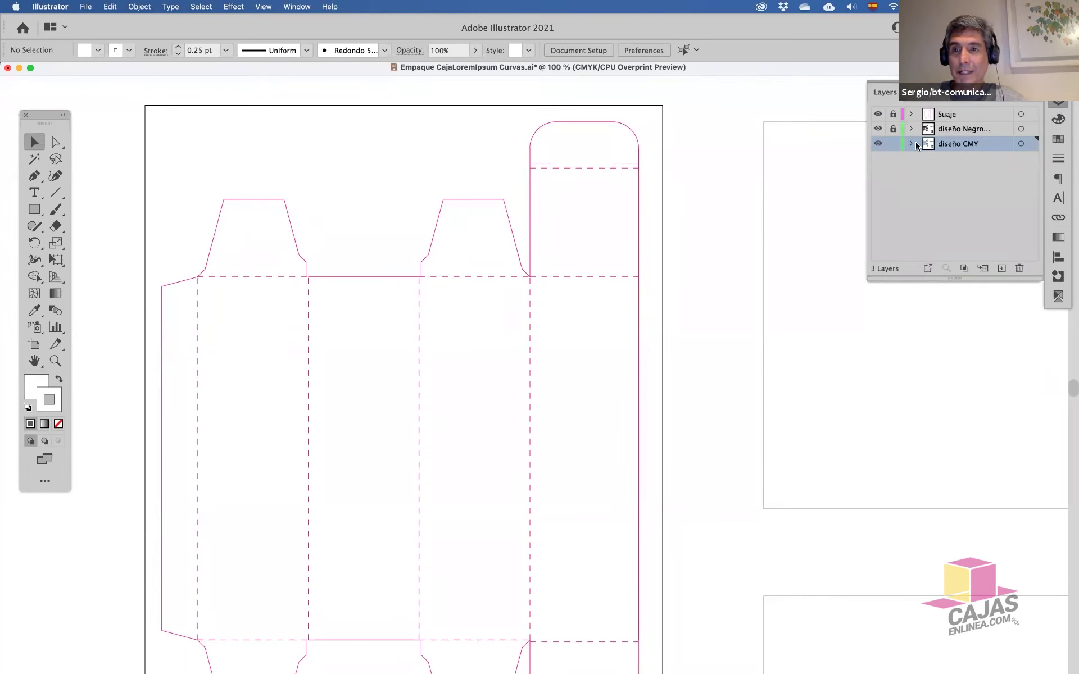
pyautogui.click(878, 144)
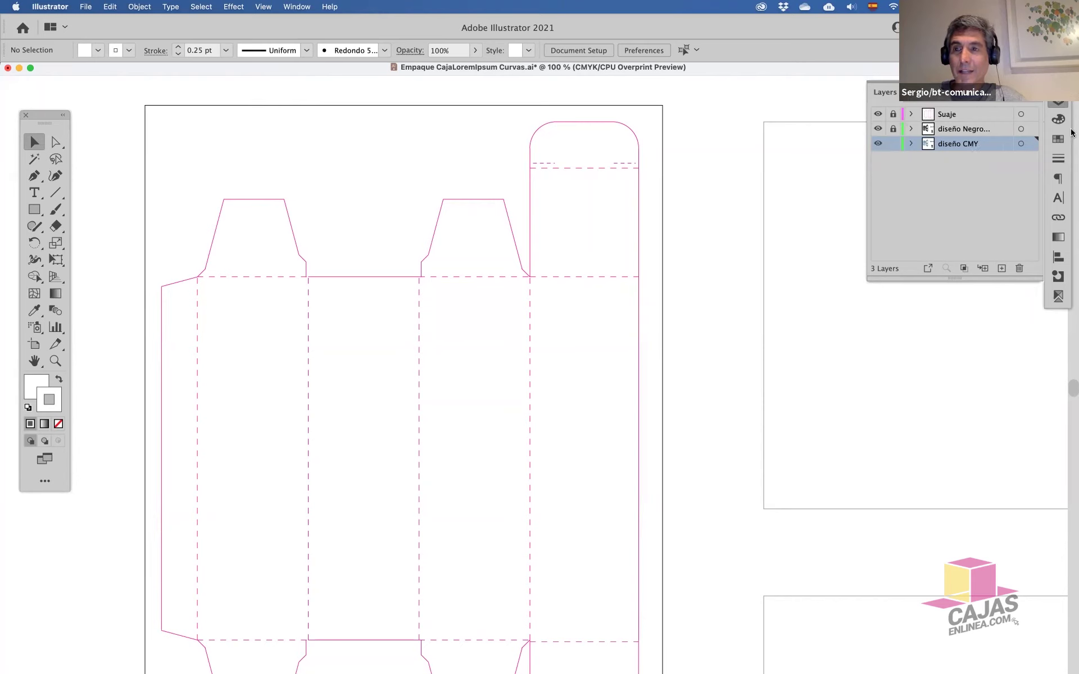
pyautogui.click(1057, 296)
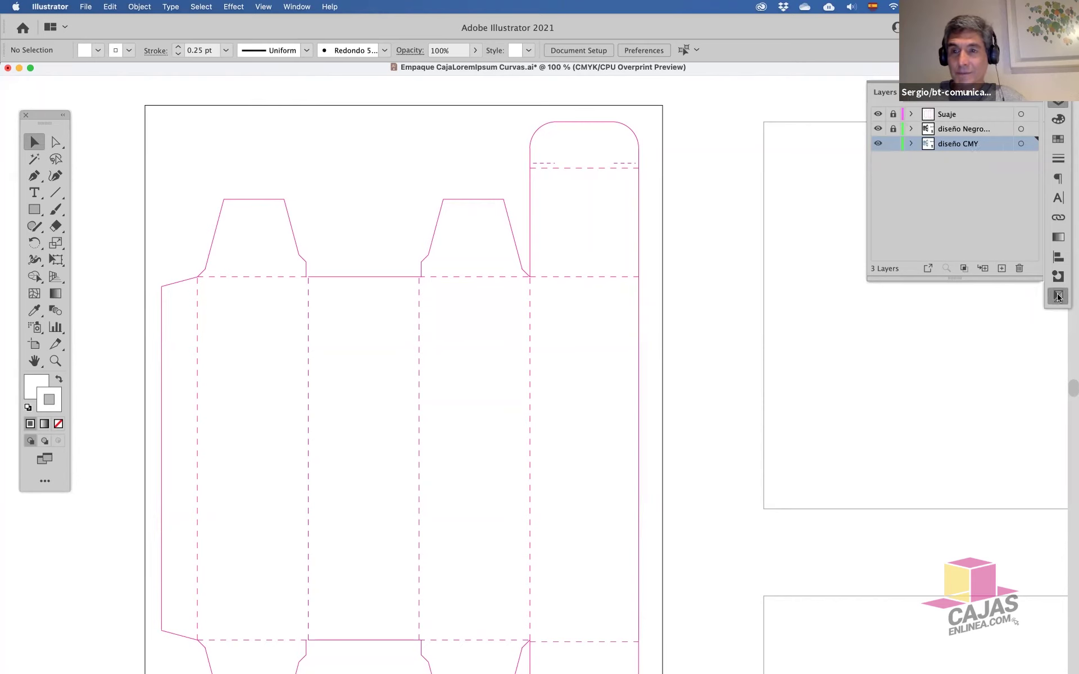
pyautogui.click(877, 157)
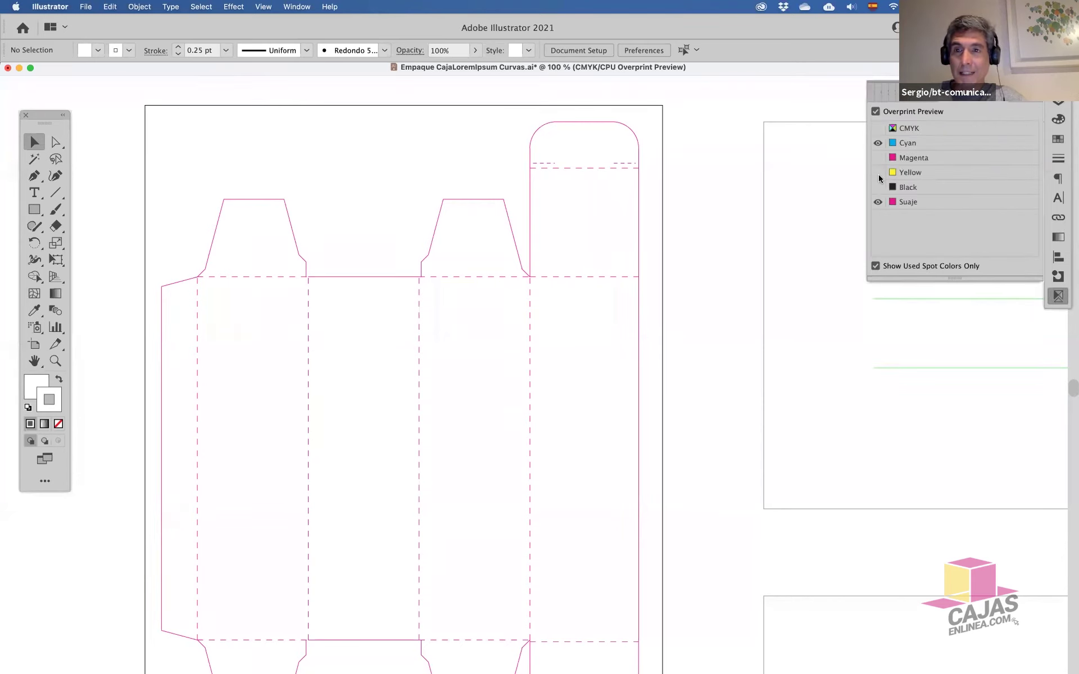
pyautogui.click(878, 128)
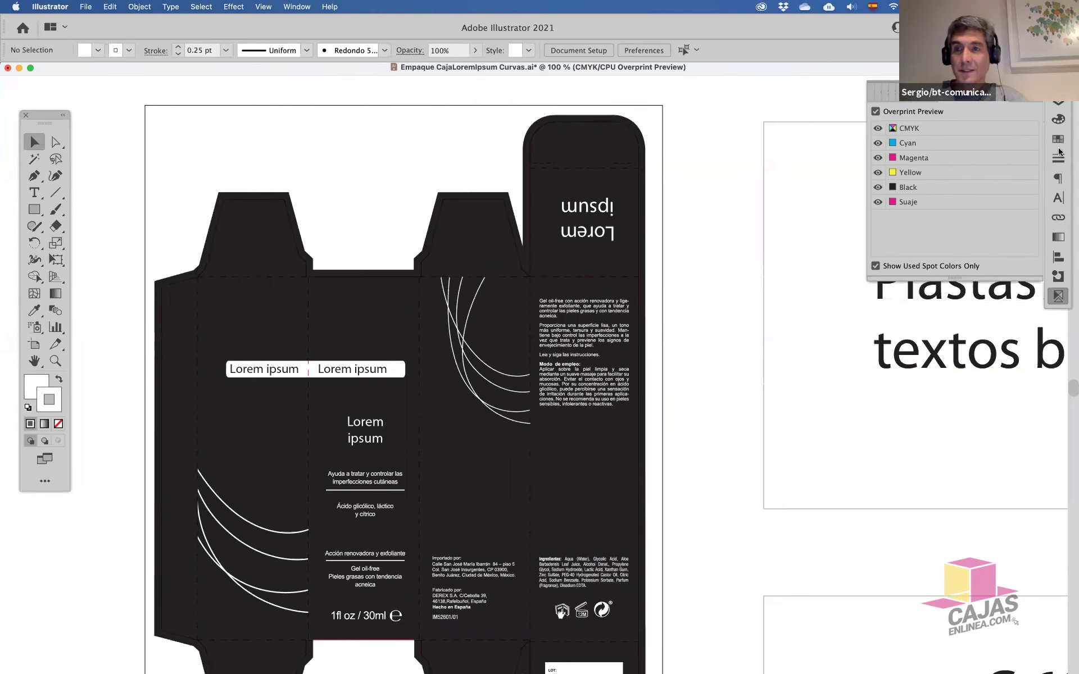
# Hide the diseño Negro layer, select the box background on the CMY layer, and check its CMYK colour values
pyautogui.click(1058, 103)
pyautogui.click(878, 129)
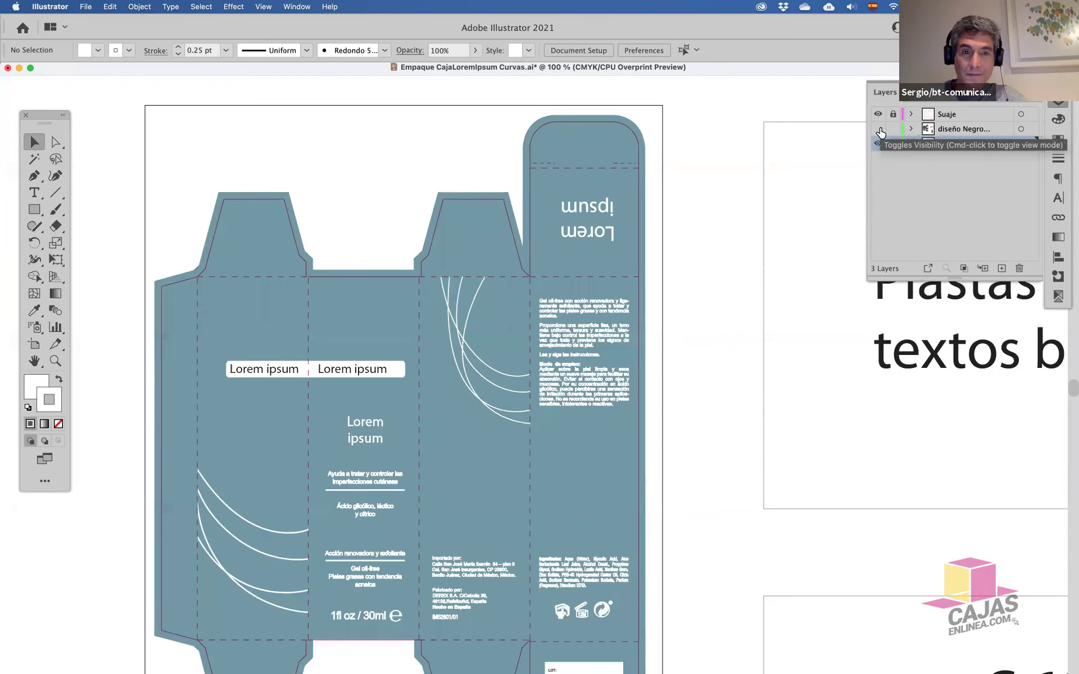
pyautogui.click(599, 145)
pyautogui.click(1058, 119)
pyautogui.click(1058, 296)
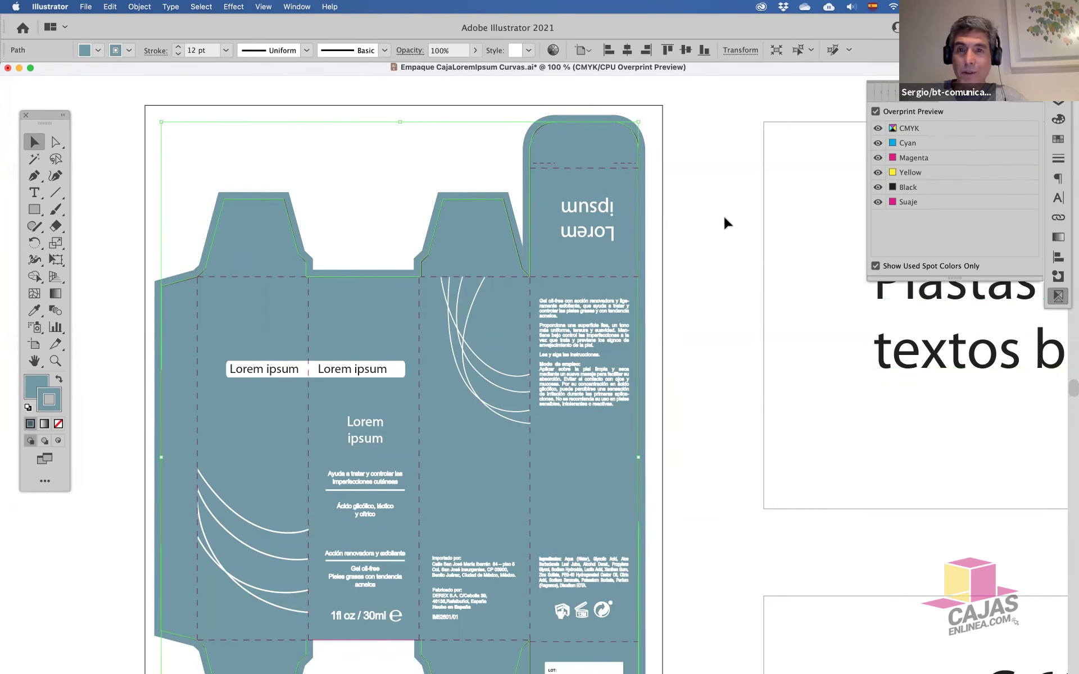
pyautogui.click(1058, 119)
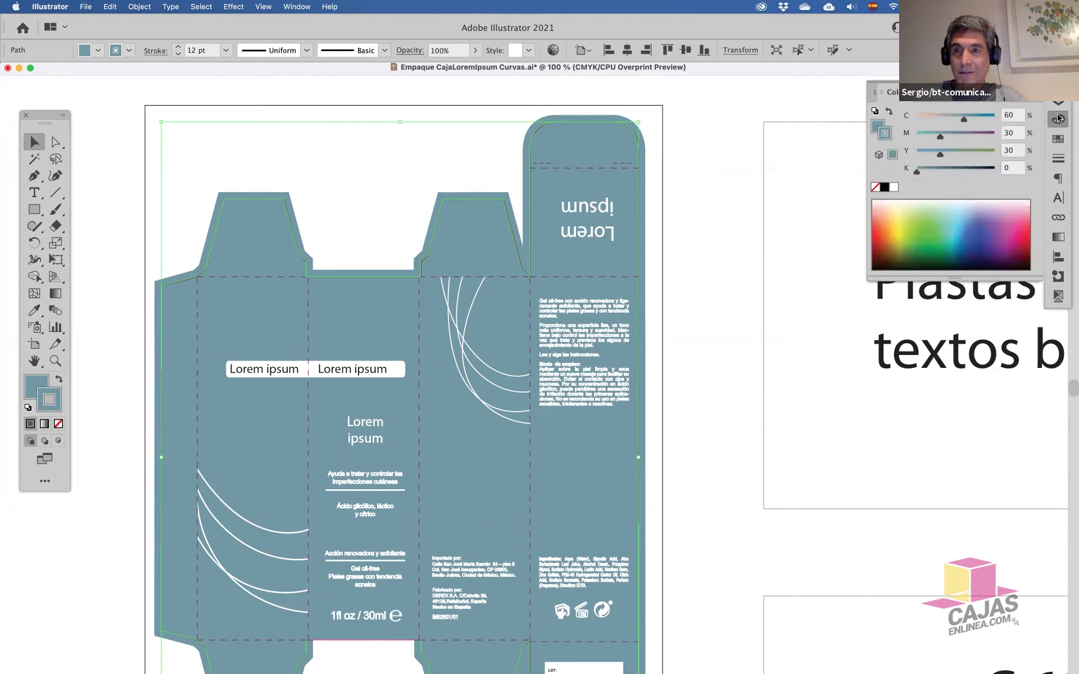
# Show the diseño Negro layer, select its black box background, and reapply Overprint Fill and Overprint Stroke to it
pyautogui.click(1058, 119)
pyautogui.click(981, 133)
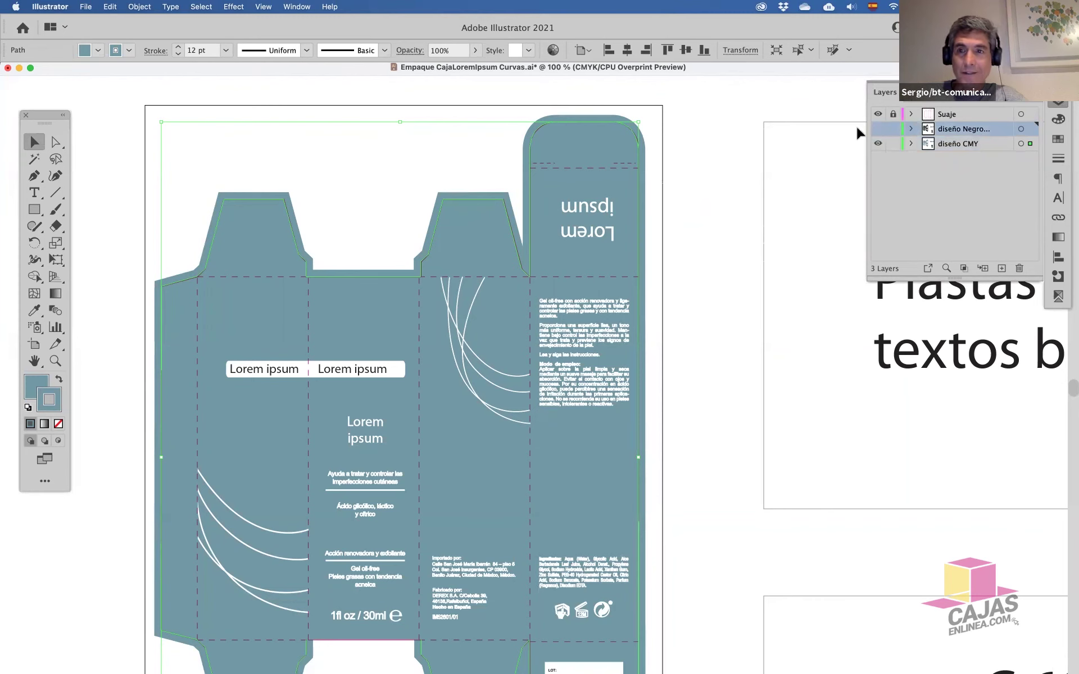
pyautogui.click(878, 128)
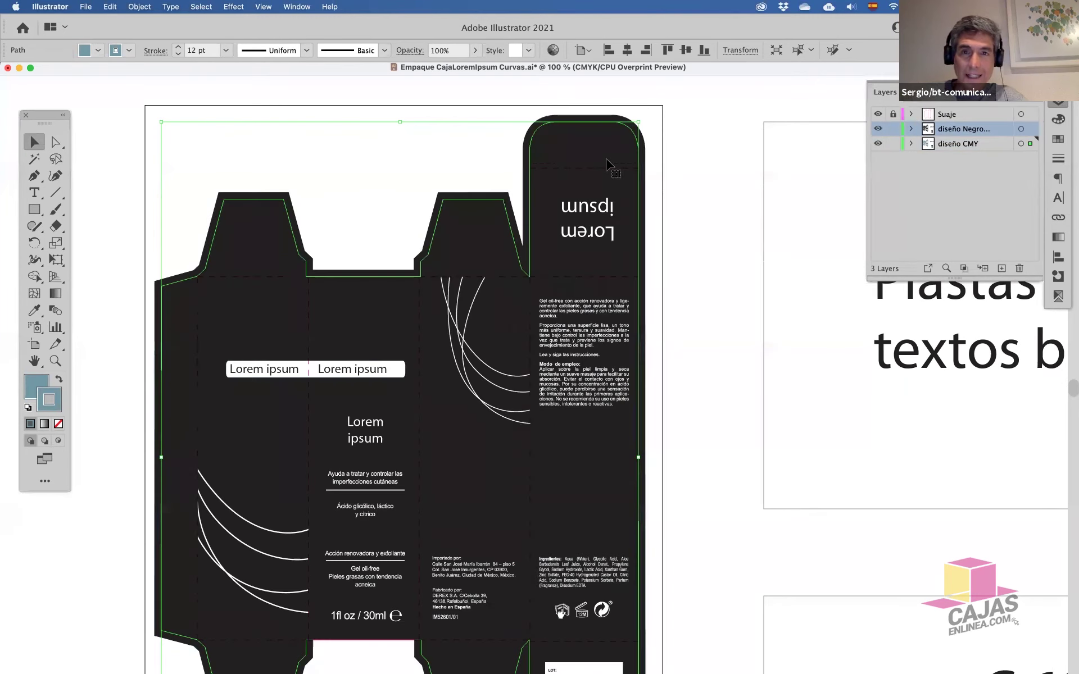
pyautogui.click(613, 172)
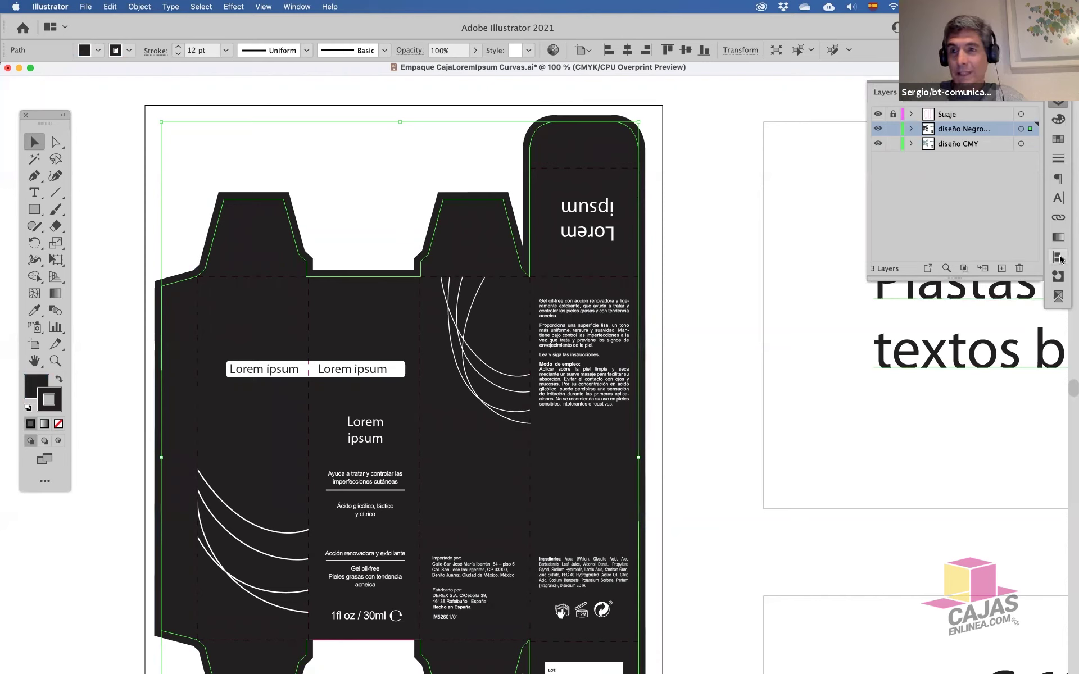
pyautogui.click(1058, 275)
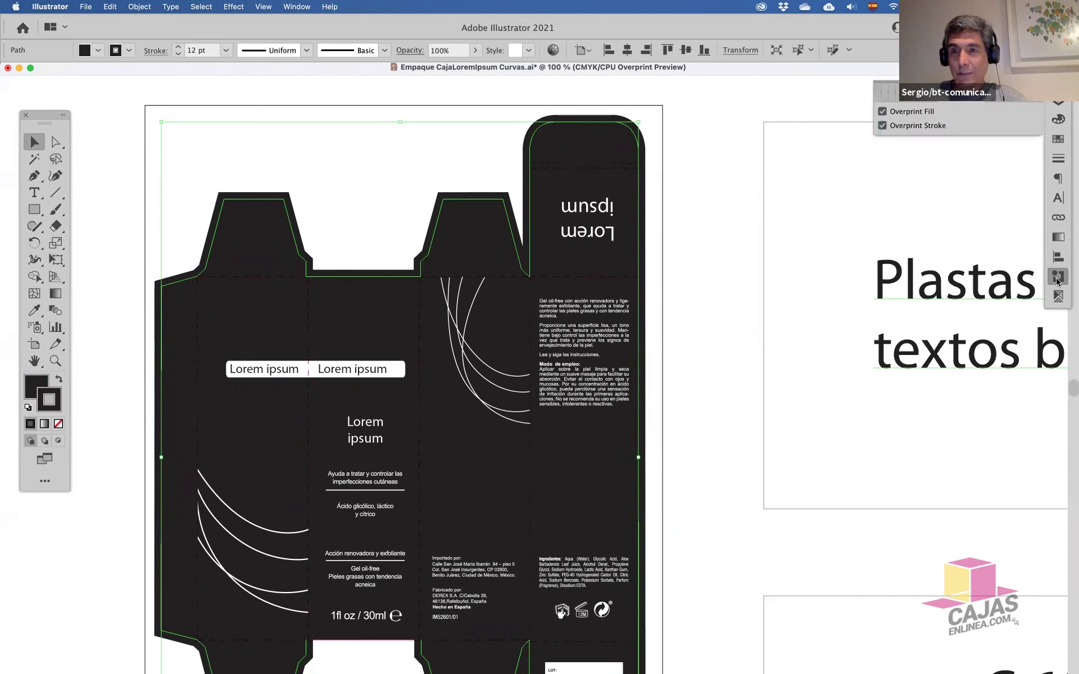
pyautogui.click(914, 113)
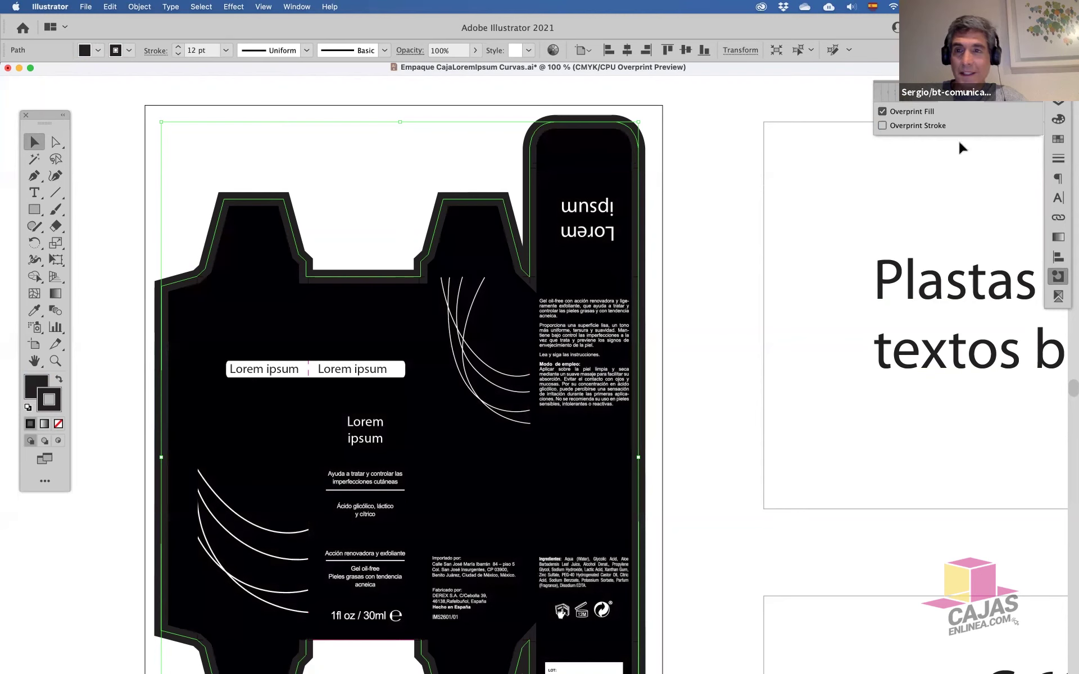
pyautogui.click(929, 126)
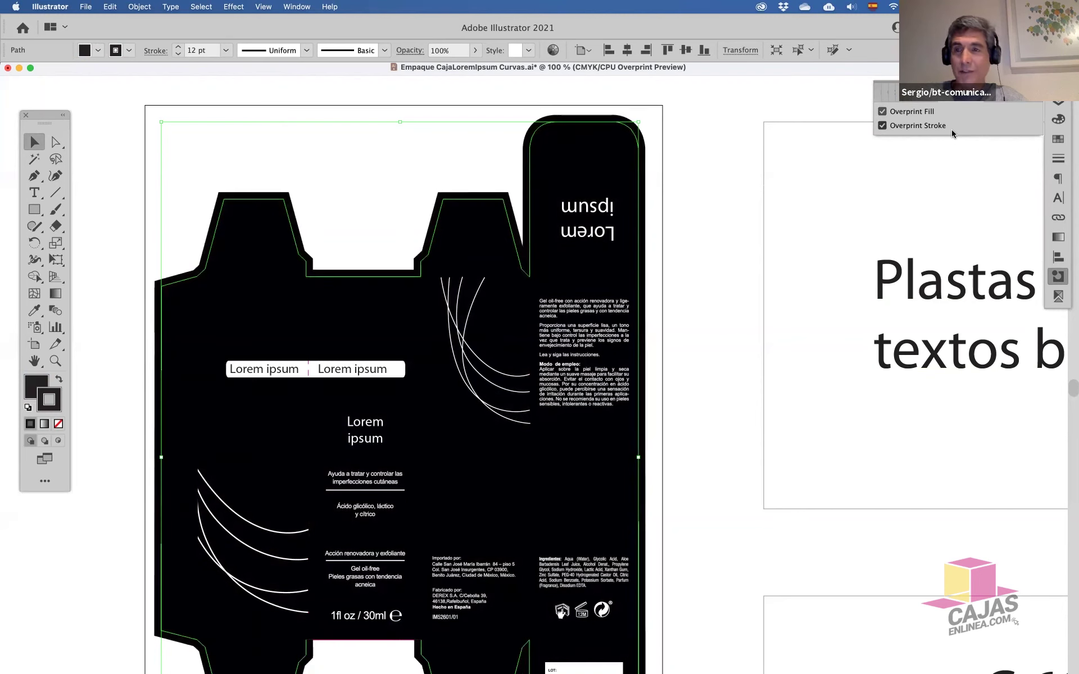
# Preview the separations without black and with black alone, restore the cyan, magenta and yellow plates, and deselect the background
pyautogui.click(1058, 296)
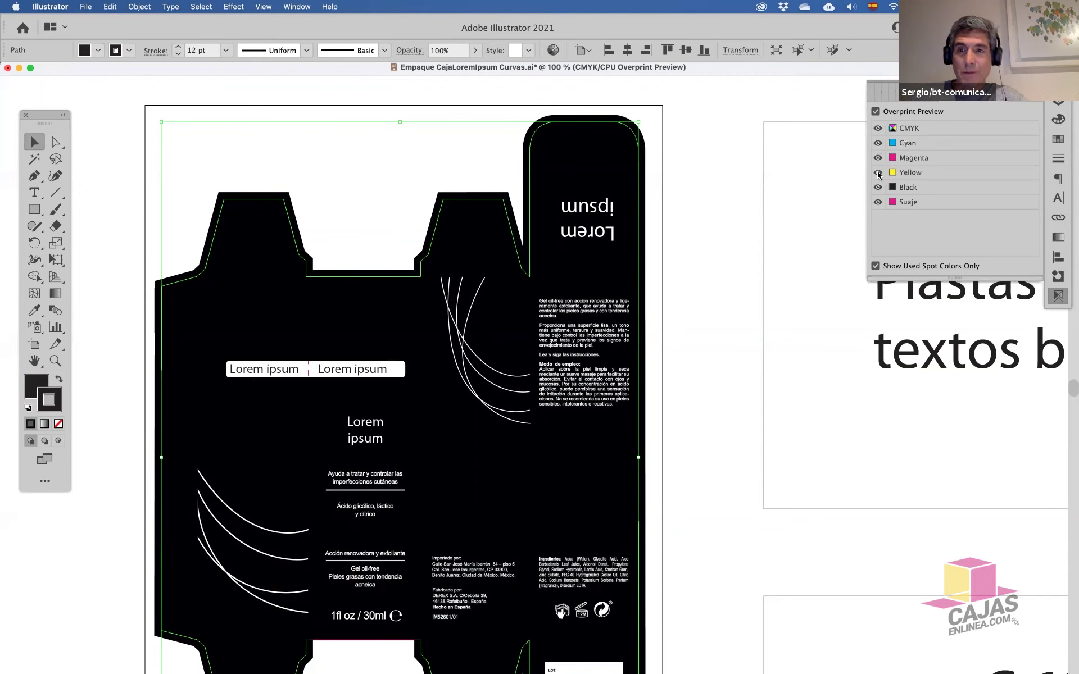
pyautogui.click(878, 189)
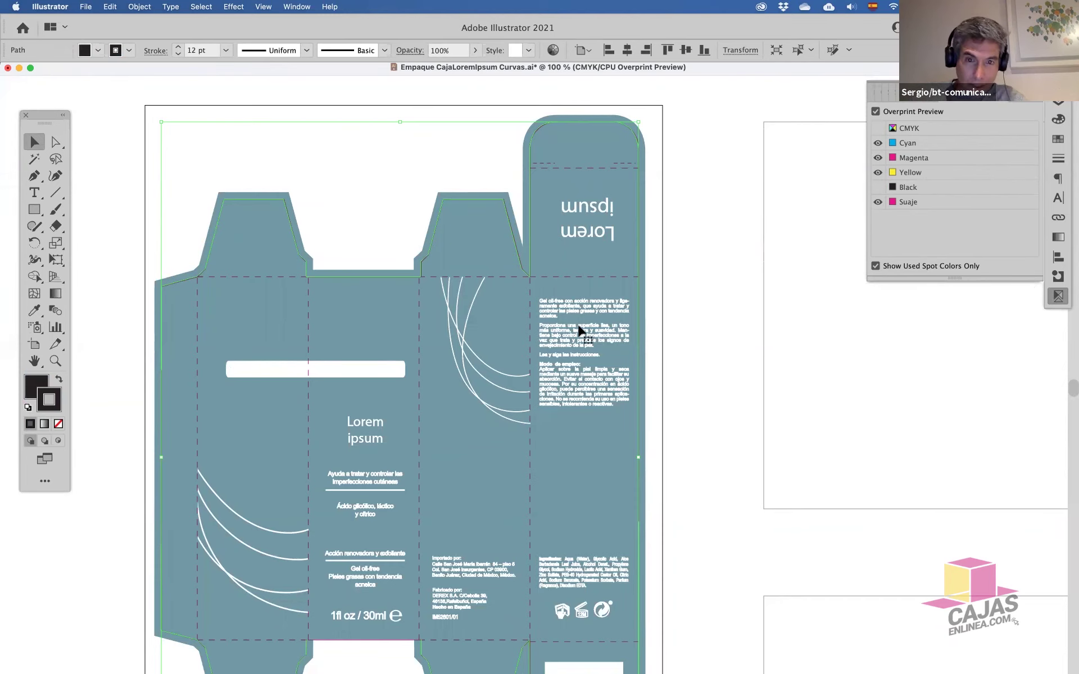
pyautogui.click(878, 187)
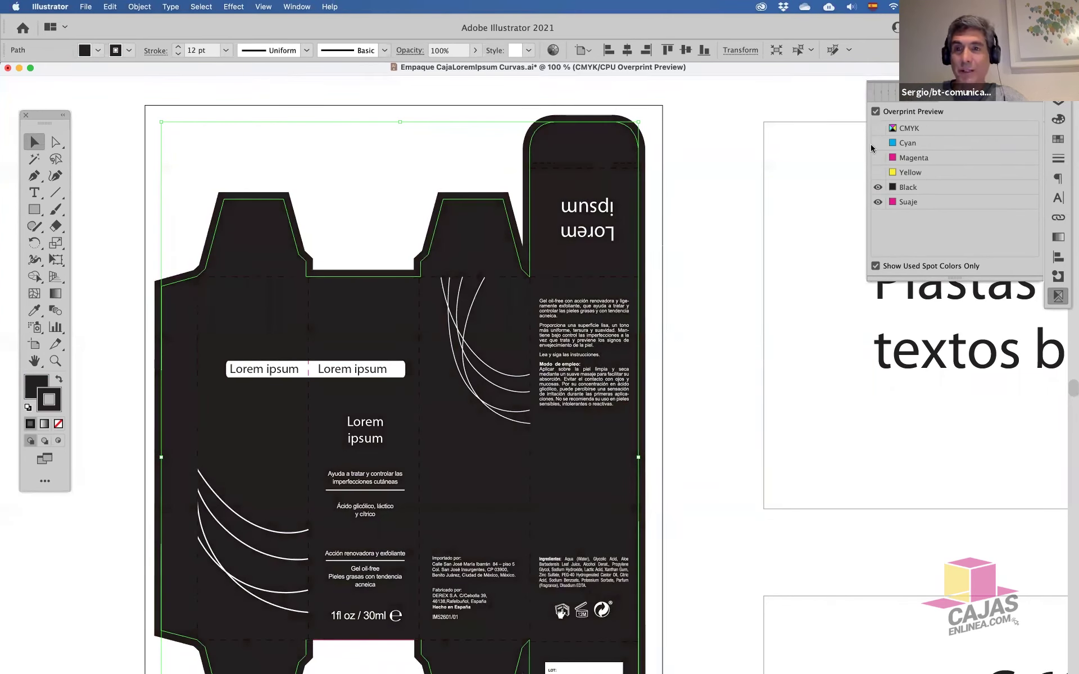
pyautogui.click(877, 158)
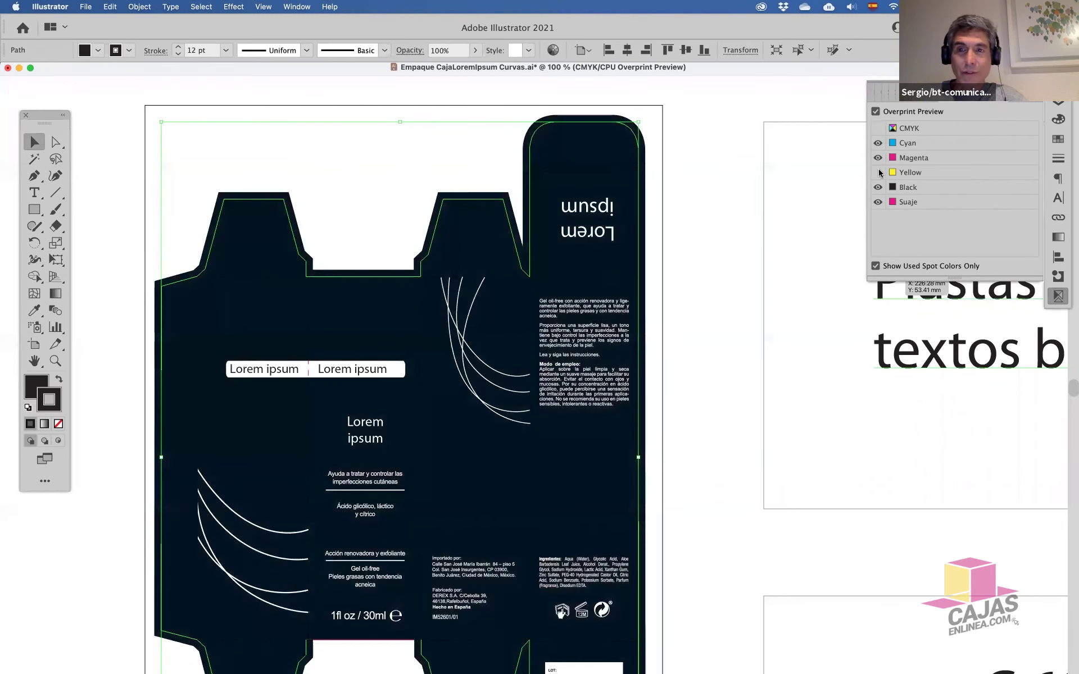
pyautogui.click(878, 172)
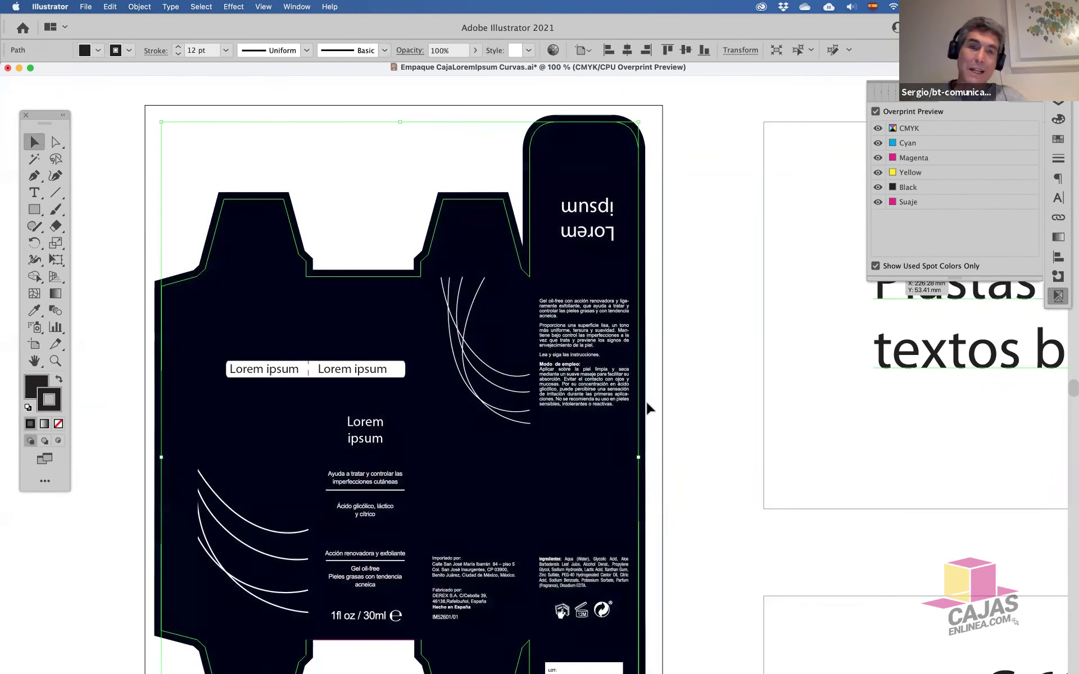
pyautogui.click(698, 443)
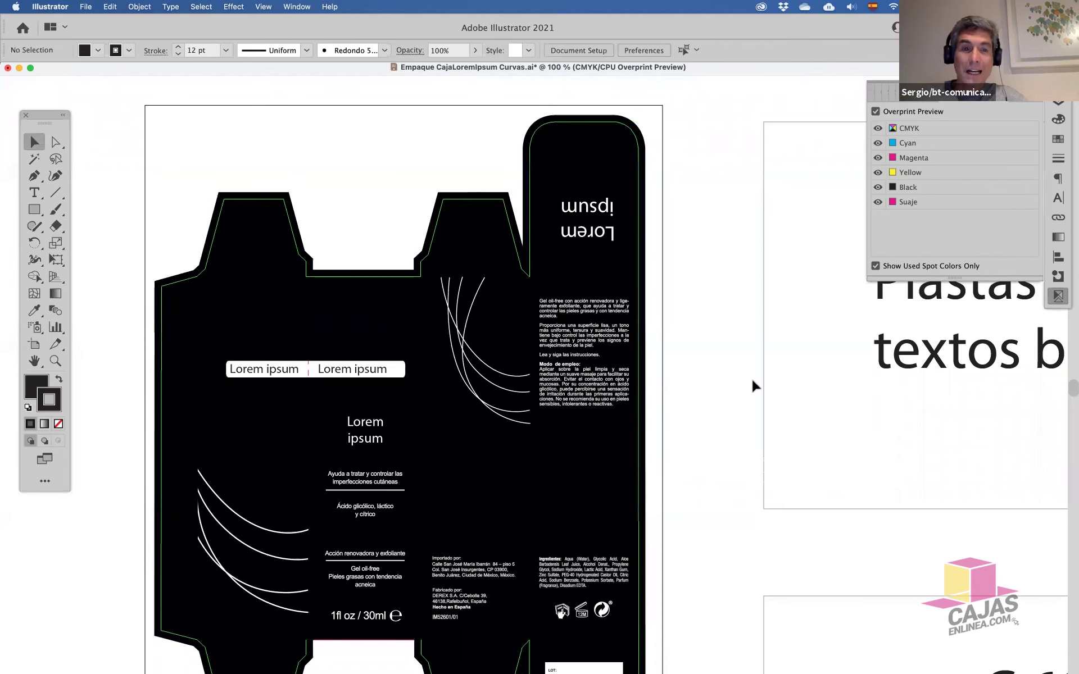